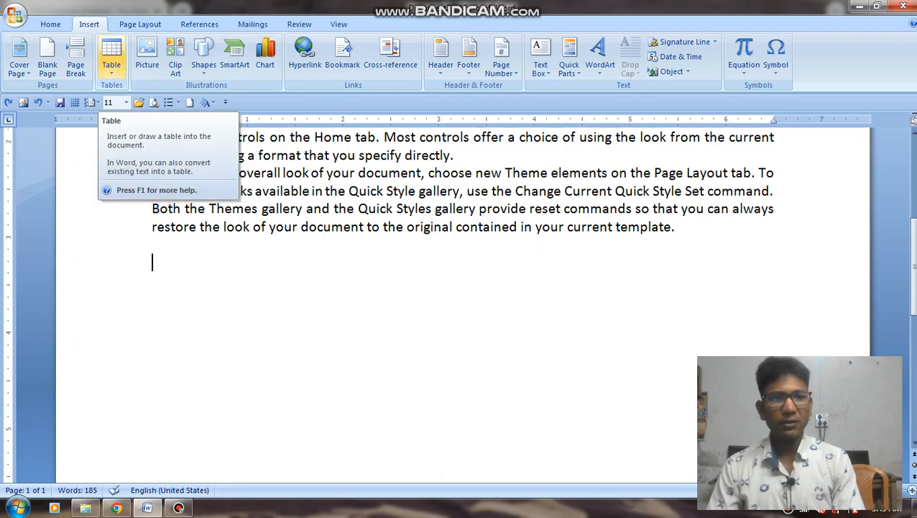
left_click(112, 57)
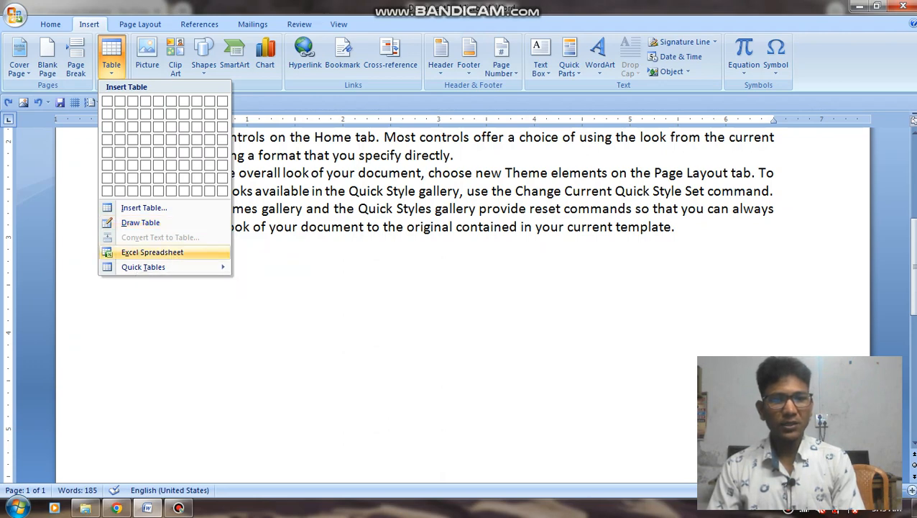
mouse_move(143, 267)
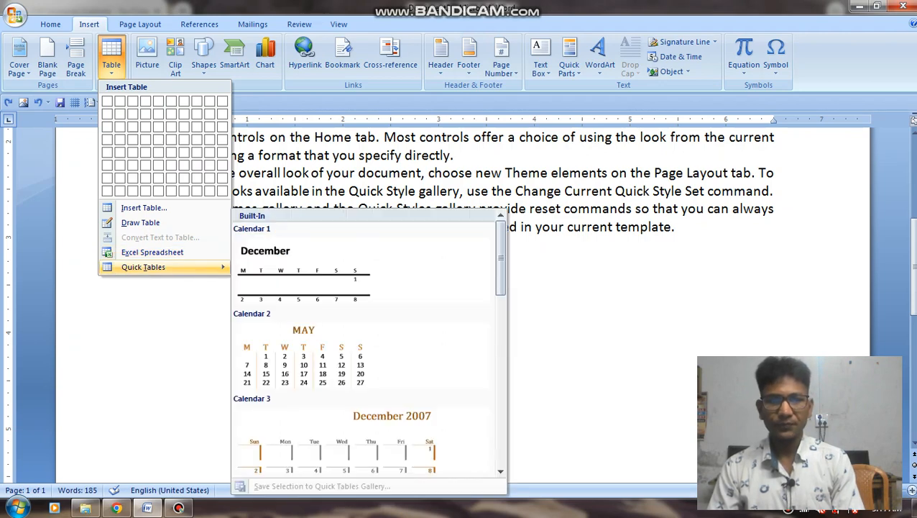
left_click(169, 312)
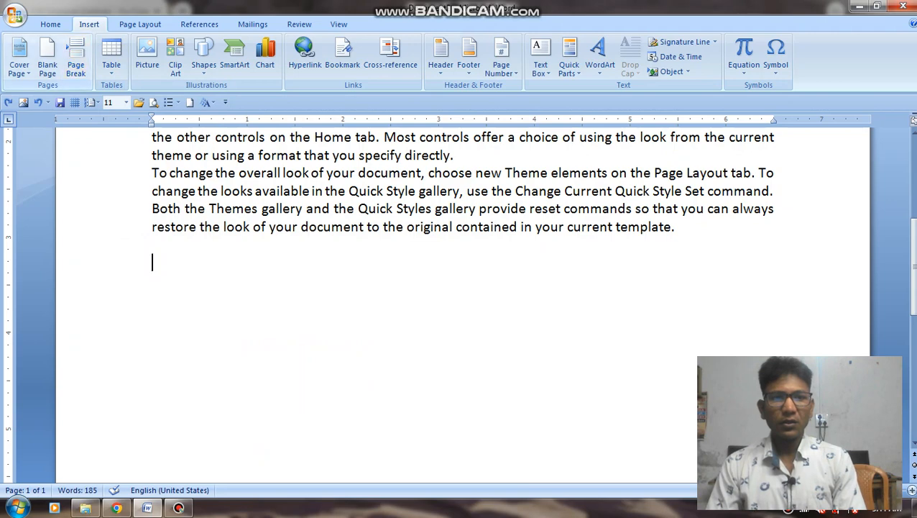
- Insert a table with six columns and four rows below the last paragraph
left_click(112, 58)
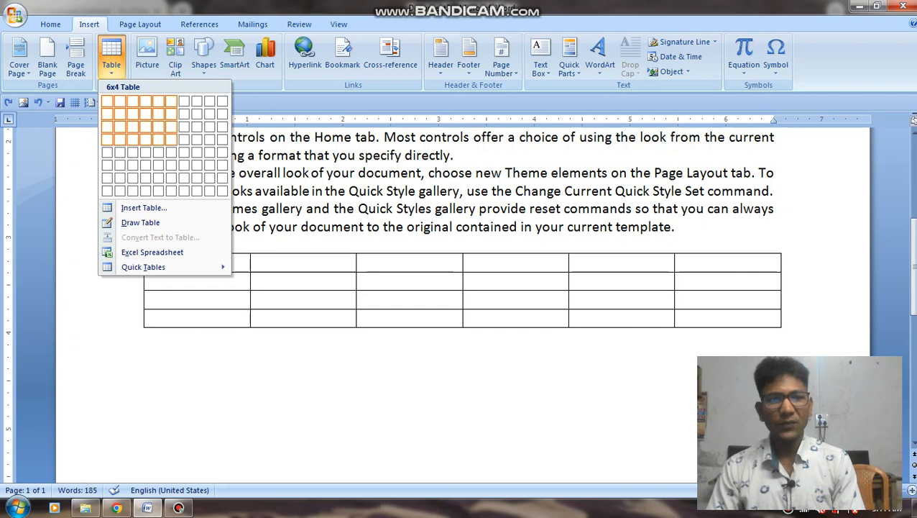
left_click(171, 138)
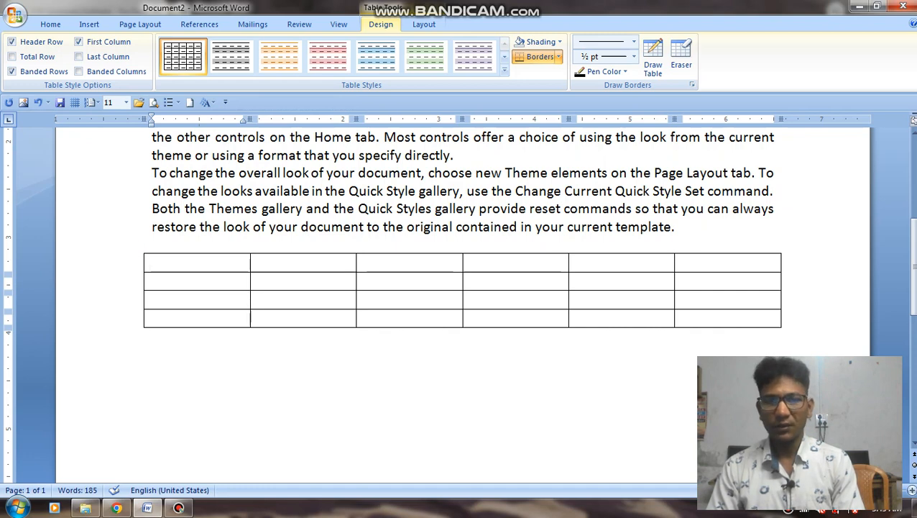
- Add a blank line under the table and insert a second table with 5 columns, 4 rows and AutoFit to contents
left_click(152, 336)
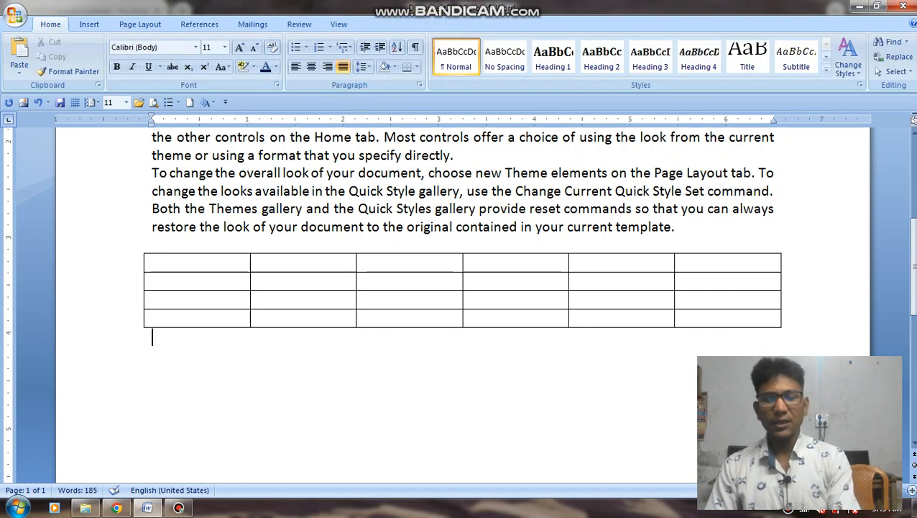
key("Return")
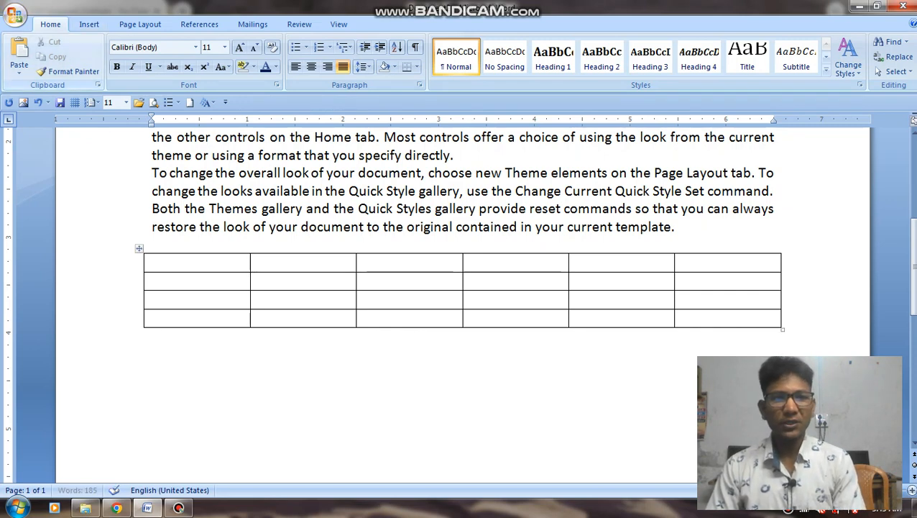
left_click(89, 24)
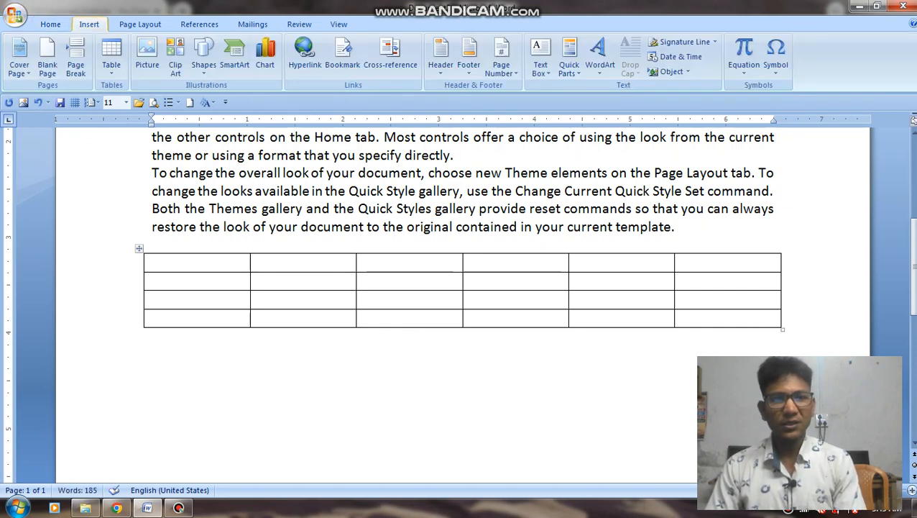
left_click(111, 61)
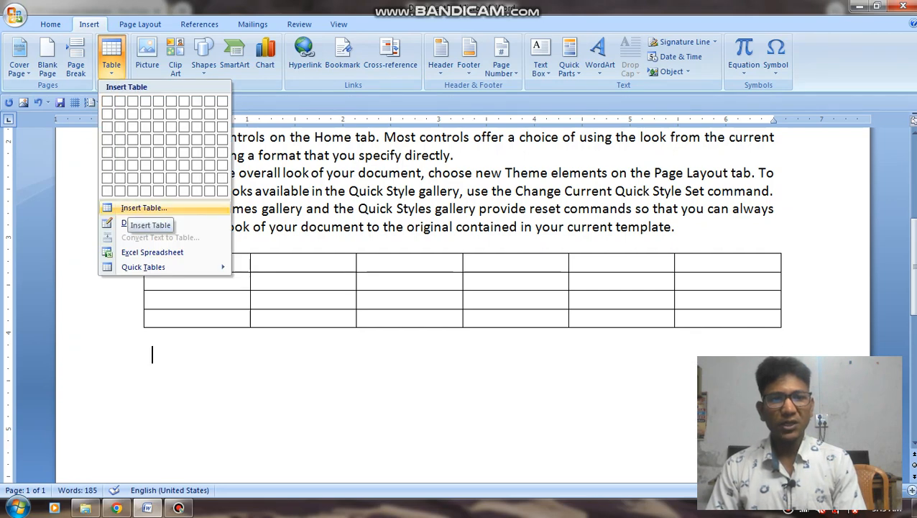
left_click(144, 208)
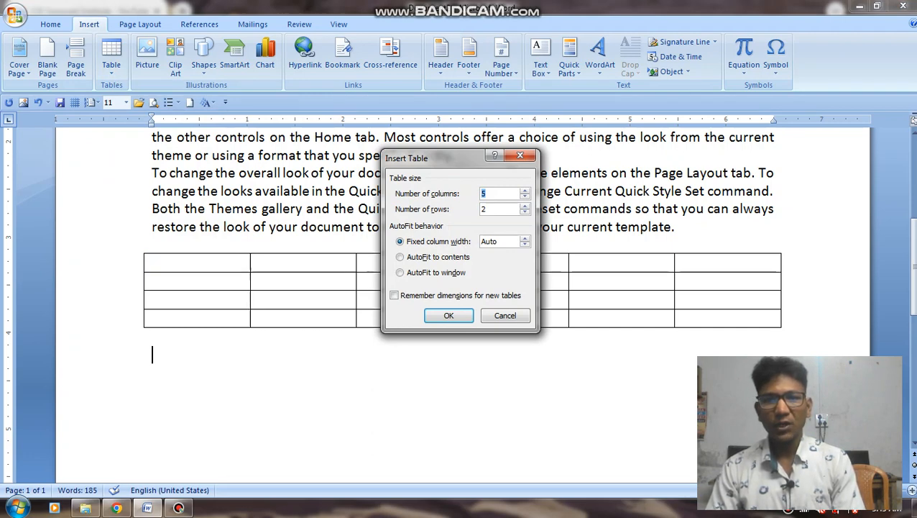
key("Tab")
type("3")
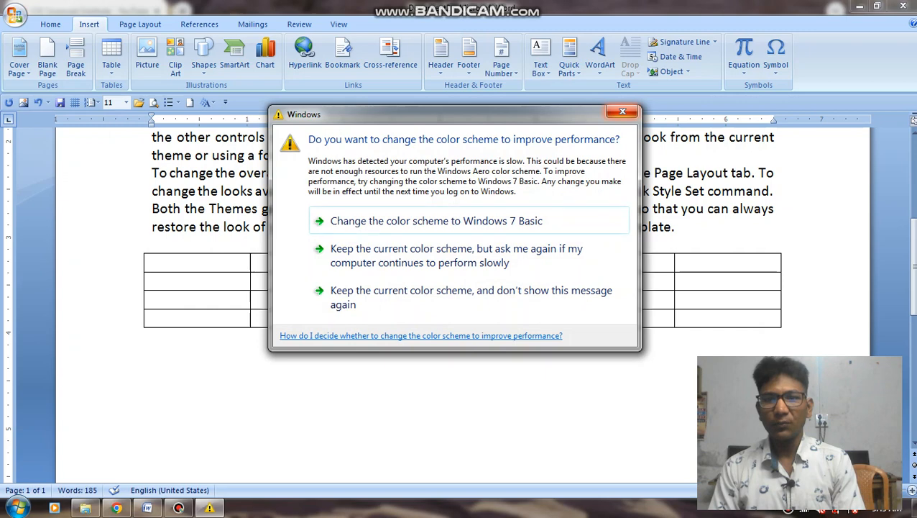
key("Escape")
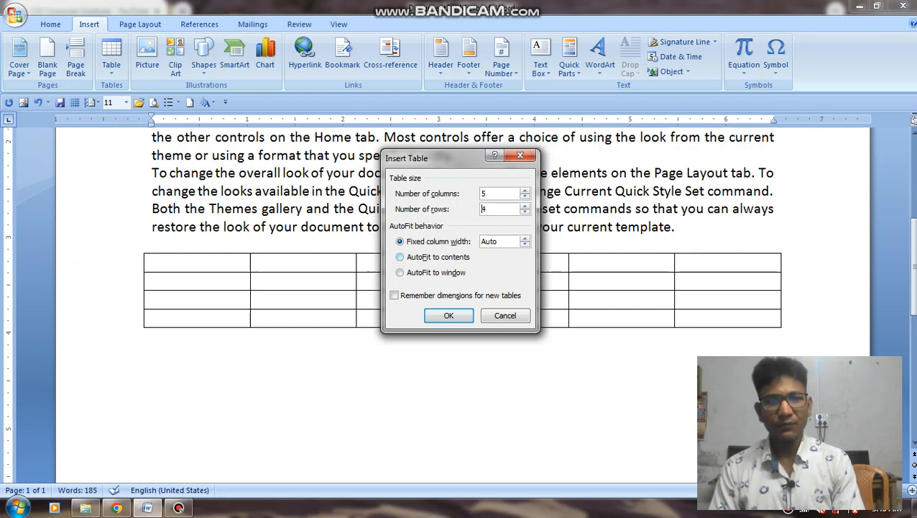
key("alt+f")
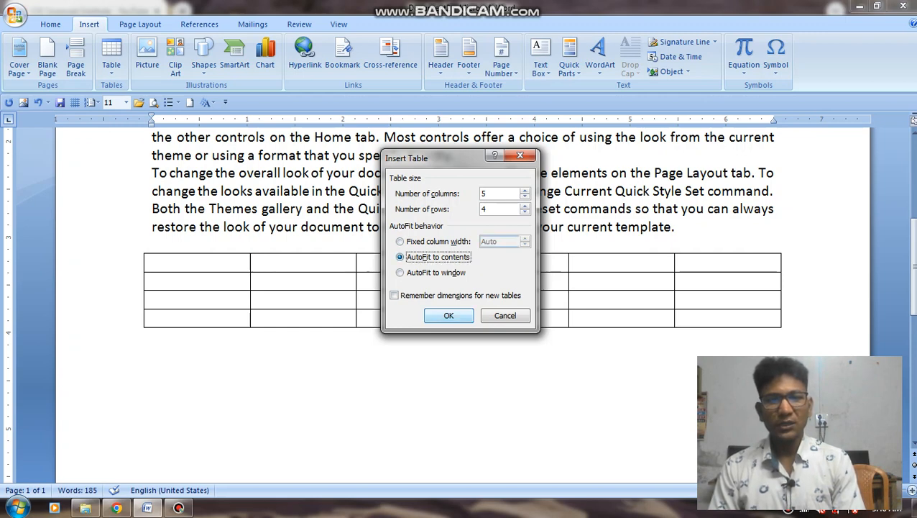
key("Return")
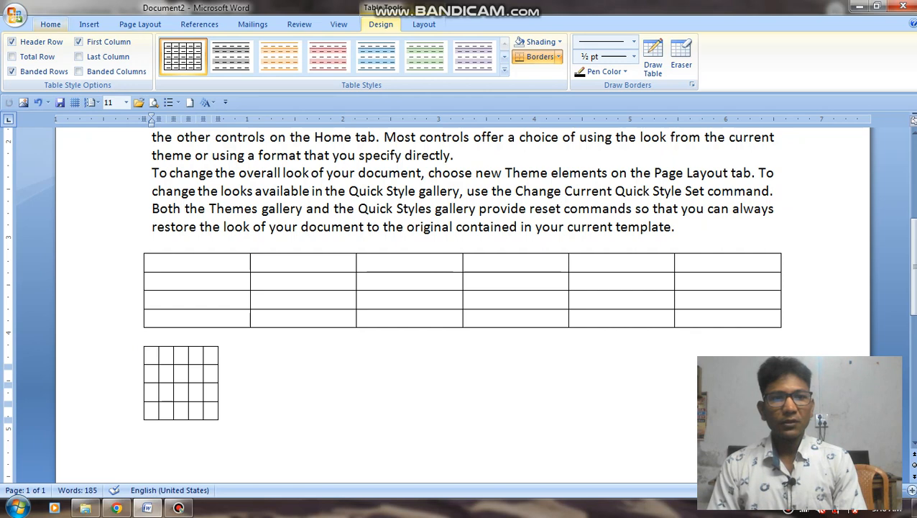
- Use Draw Table to draw the outer frame of a third table, about 6.7 inches wide and 1.7 inches high, below the small table
left_click(50, 24)
left_click(89, 23)
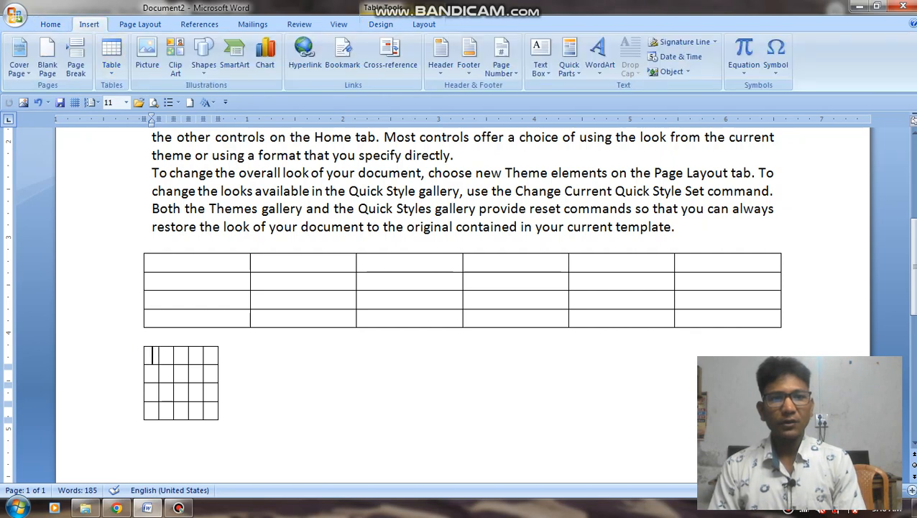
left_click(112, 56)
key("Escape")
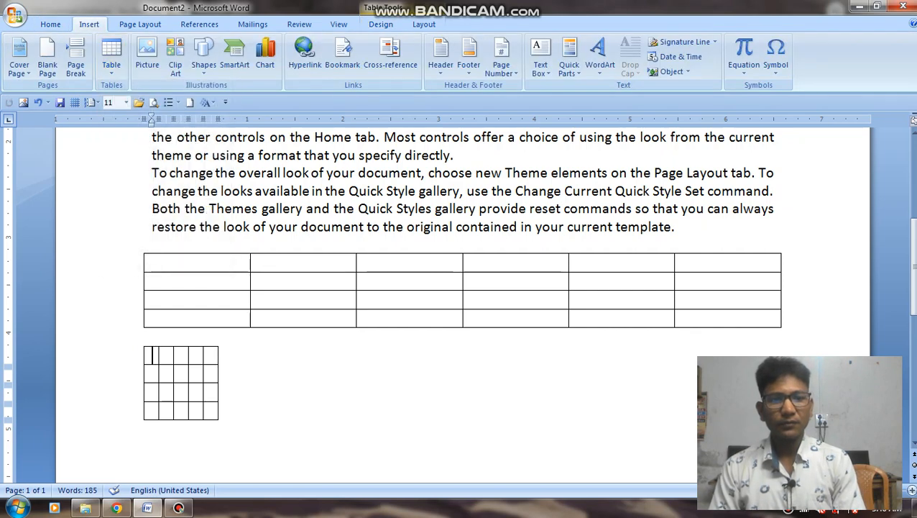
left_click(153, 446)
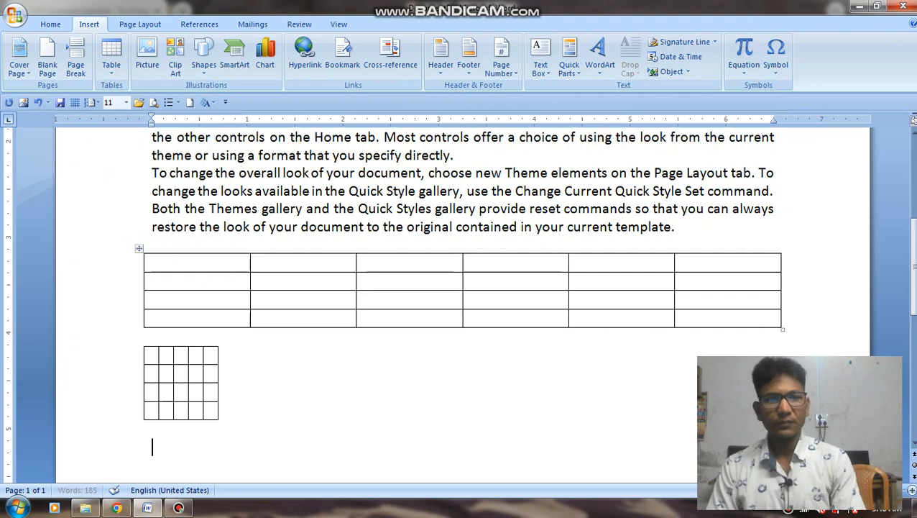
left_click(111, 56)
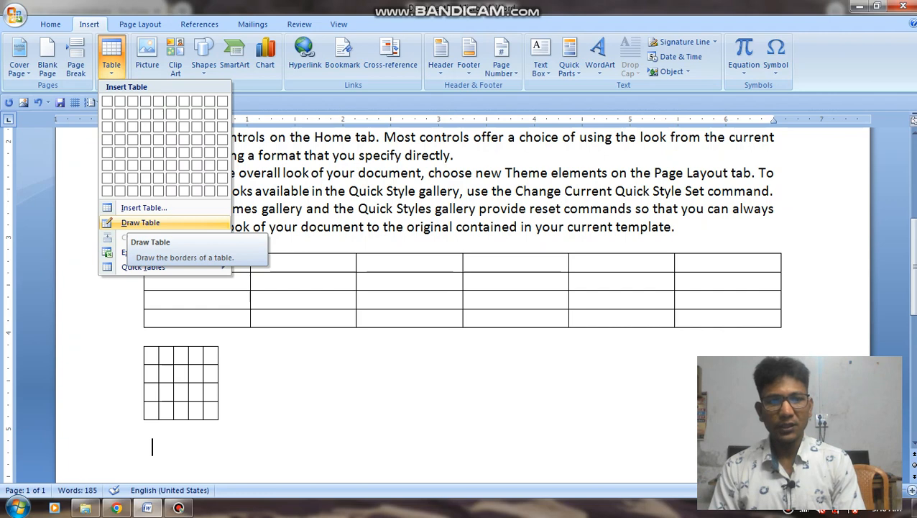
left_click(140, 222)
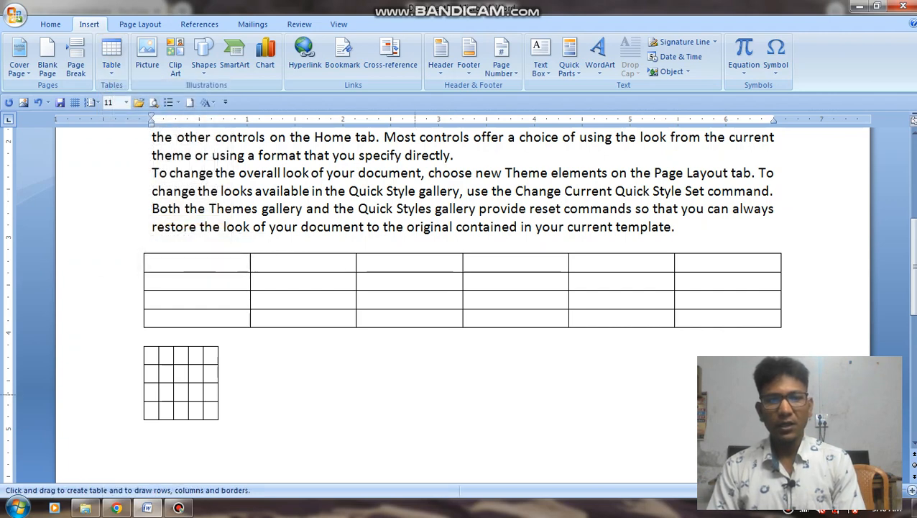
left_click(151, 445)
scroll(460, 302, "down", 5)
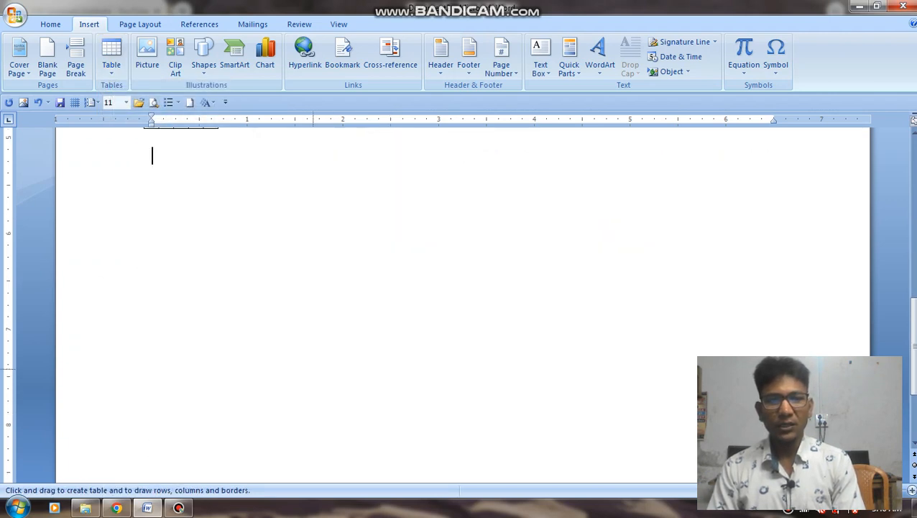
scroll(460, 302, "up", 3)
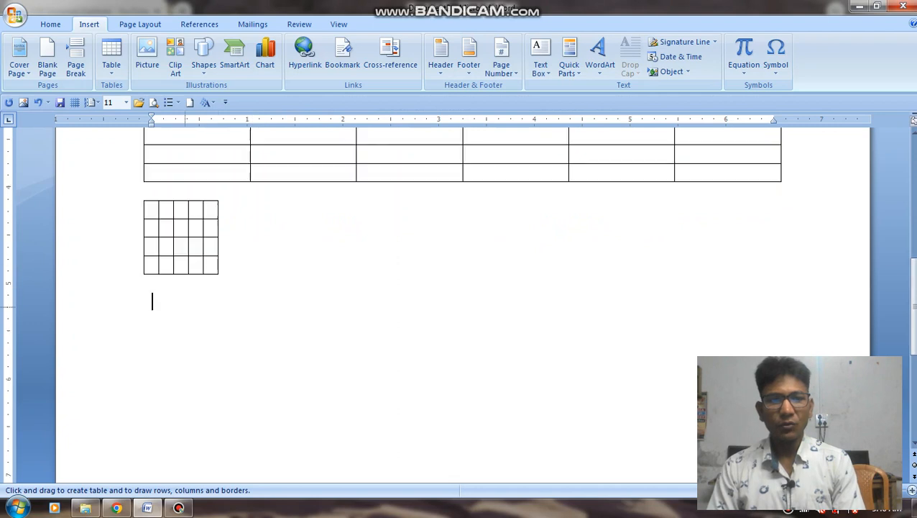
mouse_move(147, 296)
left_mouse_down()
mouse_move(397, 403)
mouse_move(688, 425)
mouse_move(784, 453)
left_mouse_up()
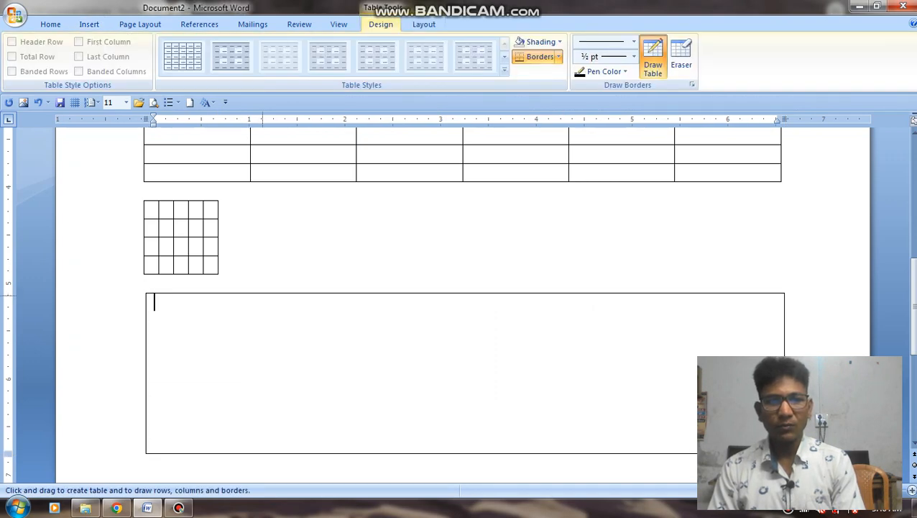
- Draw five vertical lines through the hand-drawn table frame to divide it into six columns
left_click_drag(263, 296, 262, 449)
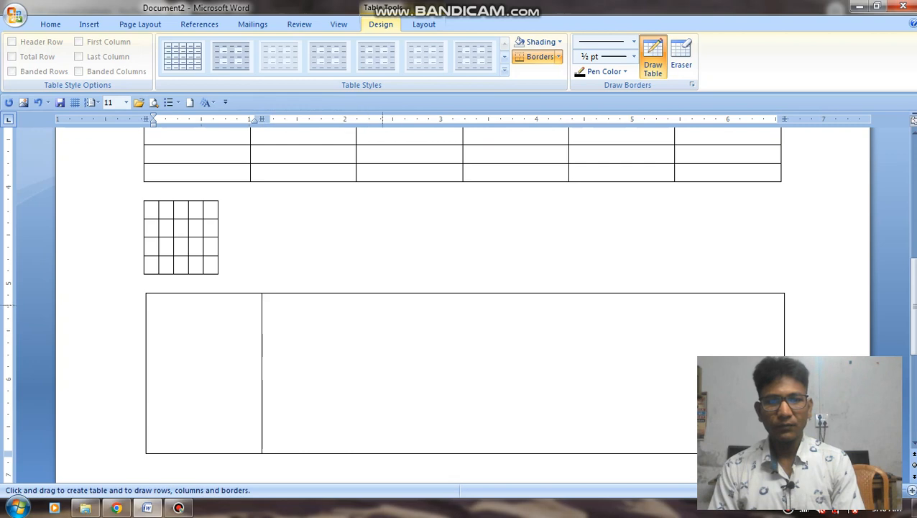
left_click_drag(378, 296, 379, 450)
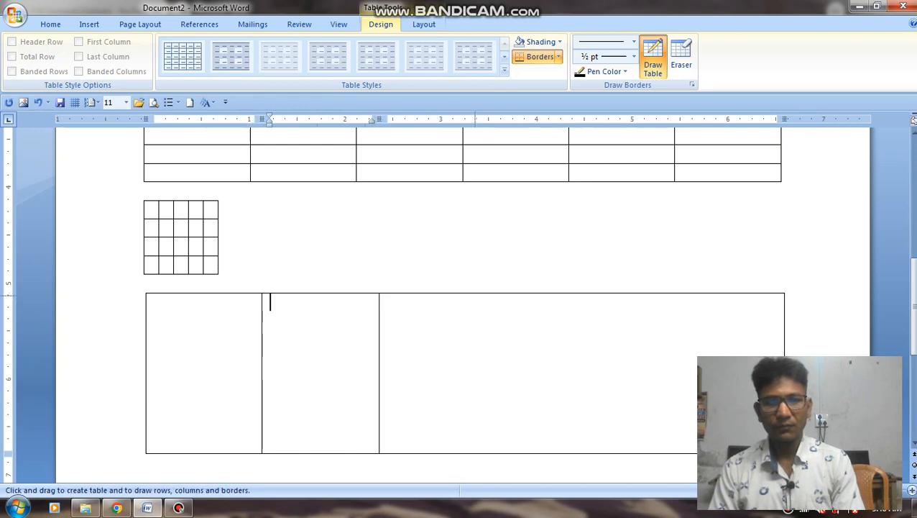
left_click_drag(474, 294, 475, 450)
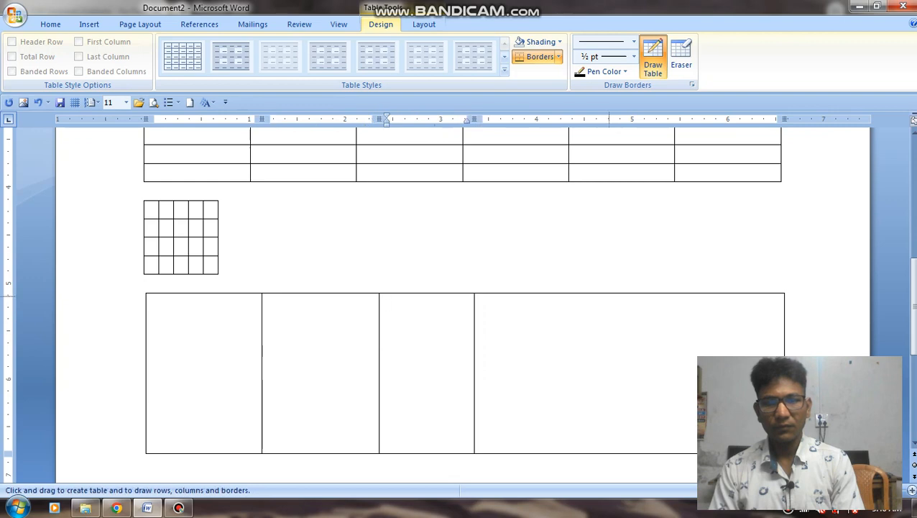
left_click_drag(608, 295, 608, 450)
left_click_drag(707, 289, 707, 446)
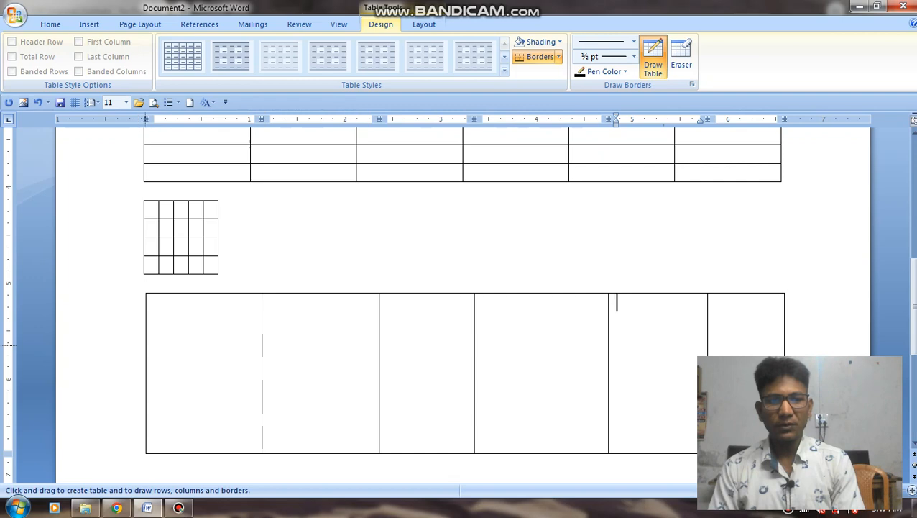
- Draw three horizontal lines across the full width of the hand-drawn table to divide it into four rows
left_click_drag(147, 345, 782, 345)
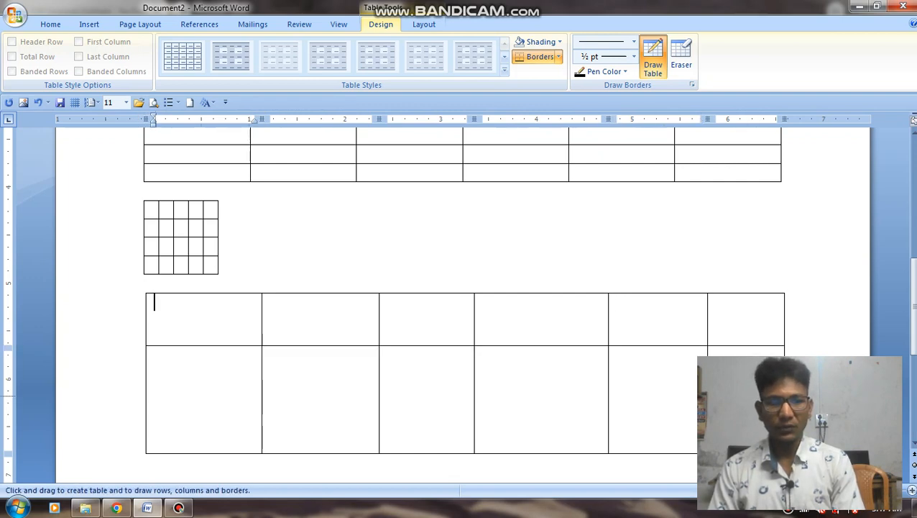
left_click_drag(148, 391, 784, 391)
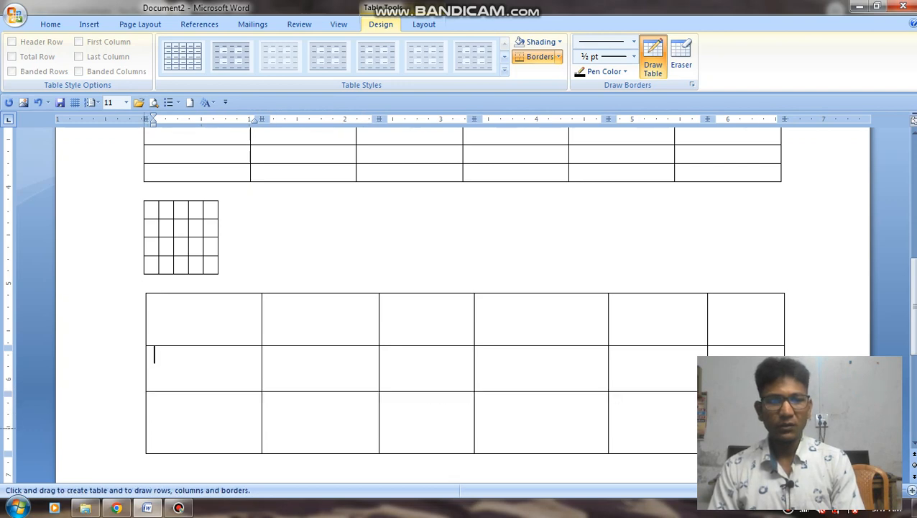
left_click_drag(148, 427, 784, 428)
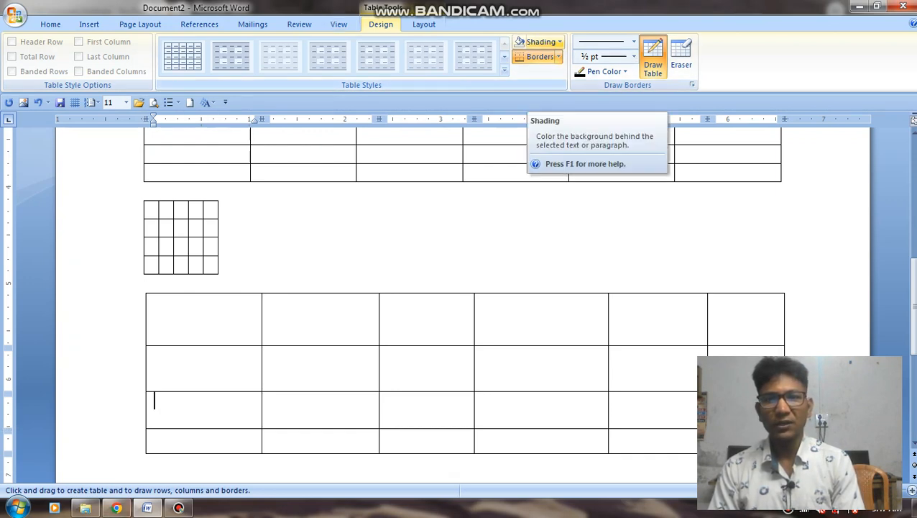
- Shade the first cell of the drawn table's third row yellow and remove that cell's top border
left_click(559, 42)
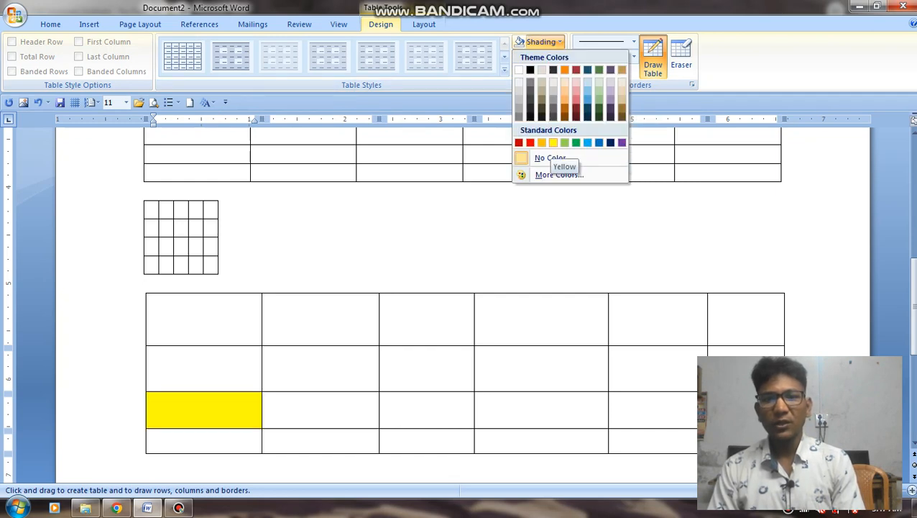
left_click(552, 142)
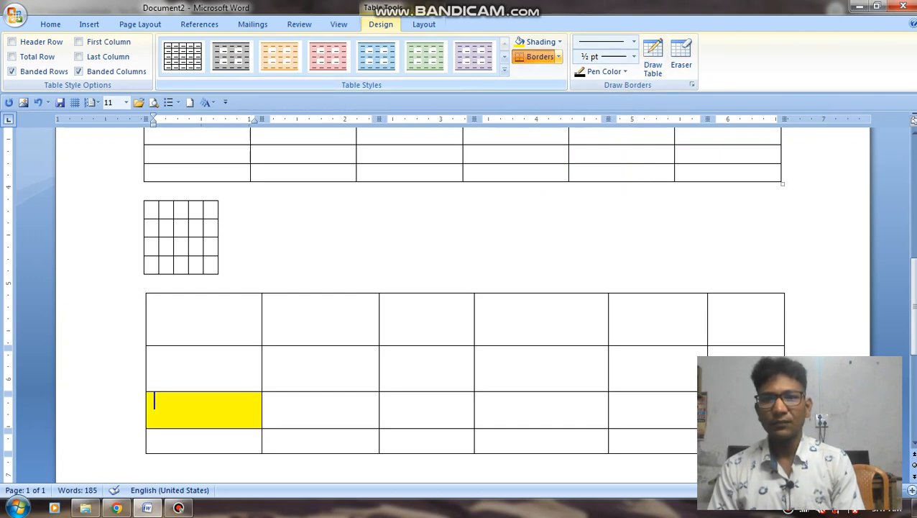
left_click(558, 57)
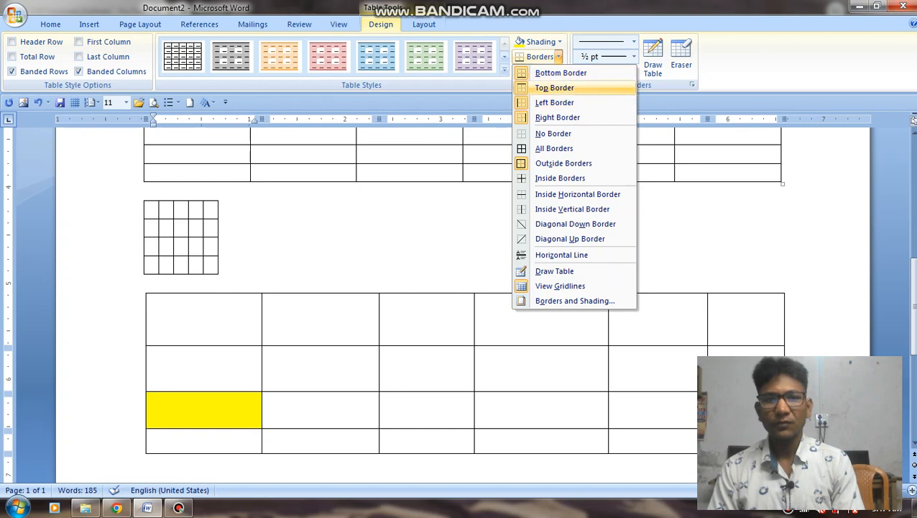
left_click(554, 88)
- Apply a triple-line ½ pt border along the top edge of the first four columns of the hand-drawn table
left_click(295, 408)
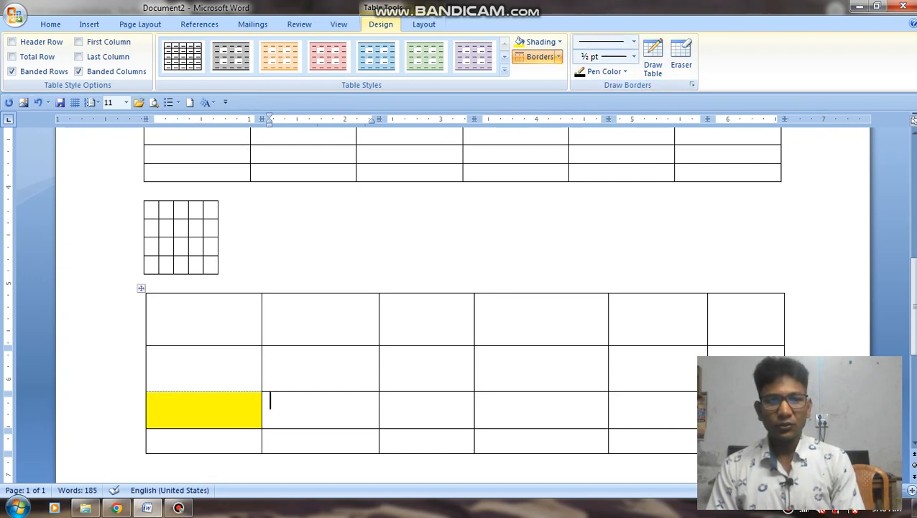
left_click(634, 42)
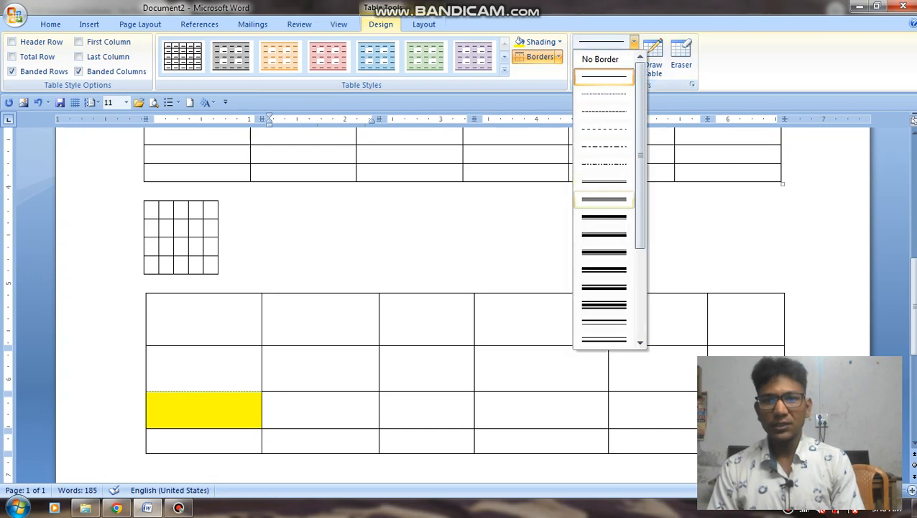
left_click(604, 199)
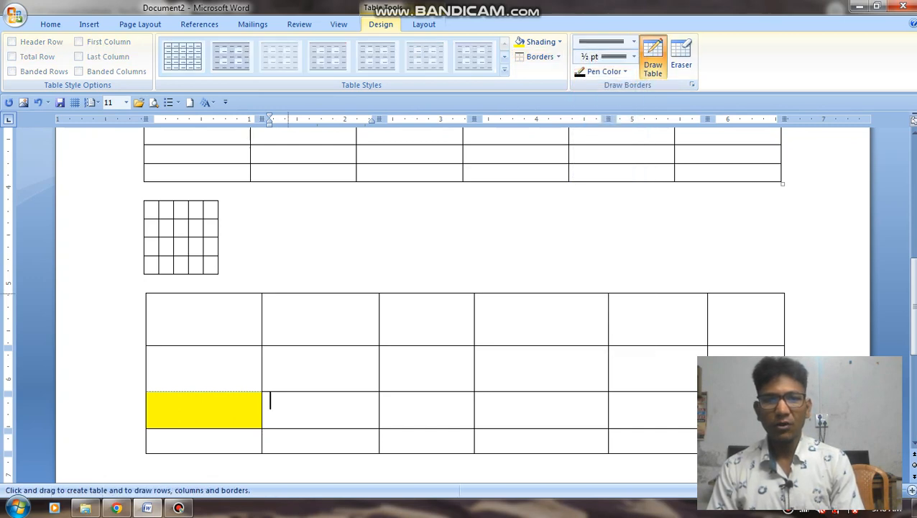
left_click(232, 295)
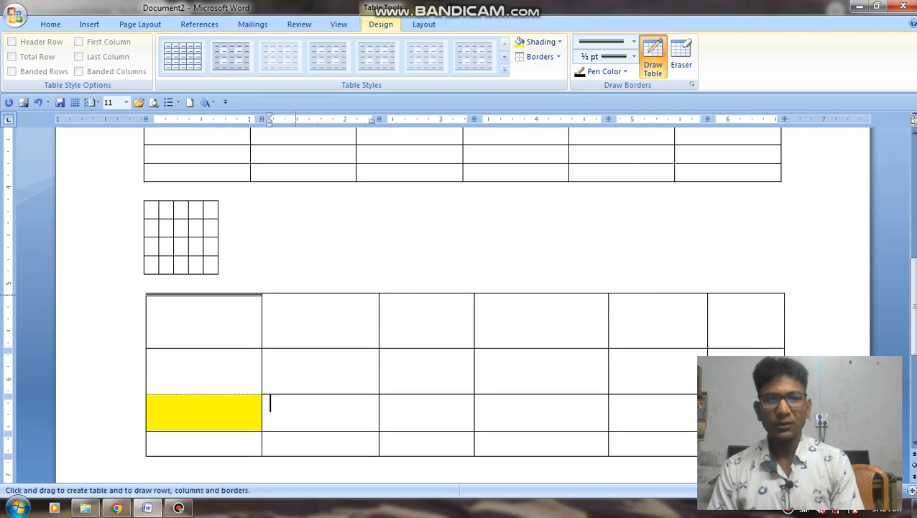
left_click(311, 294)
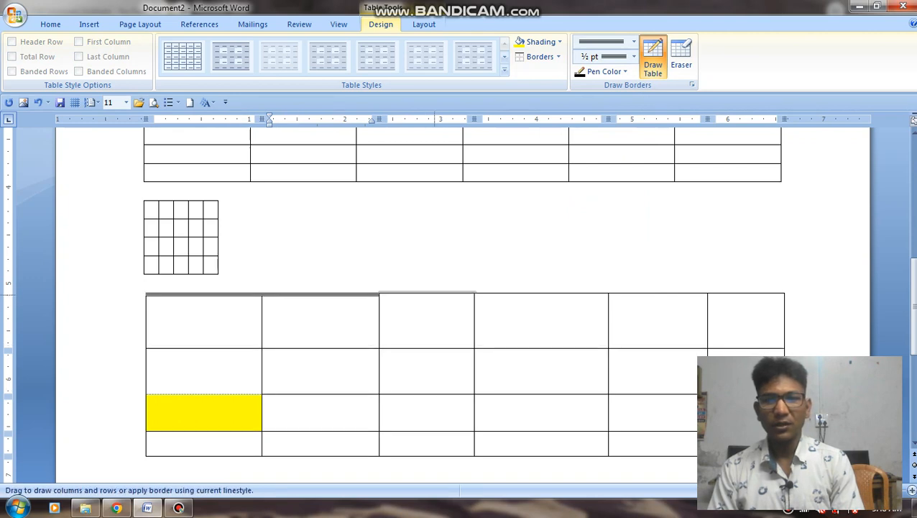
left_click(427, 294)
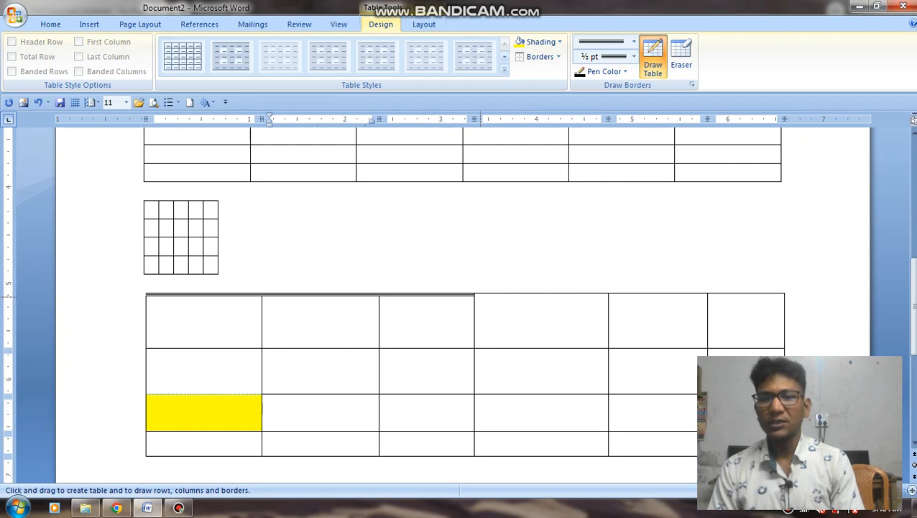
left_click(541, 294)
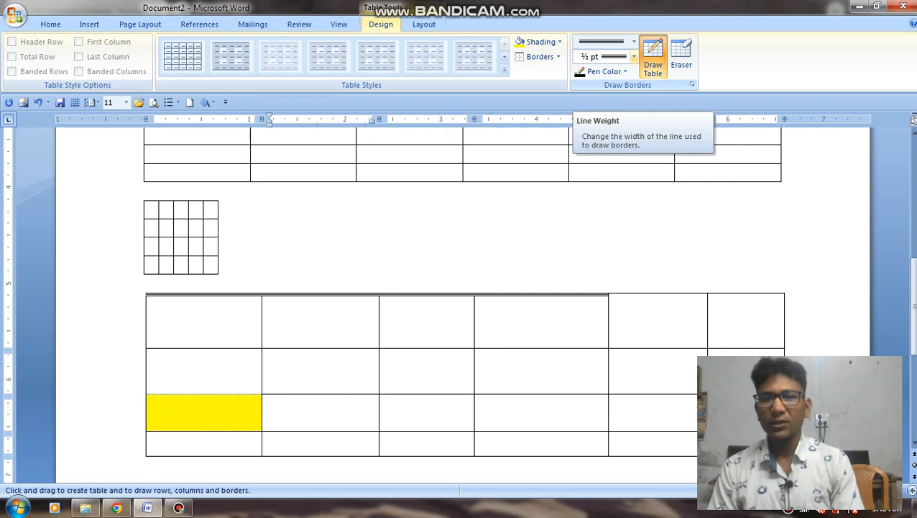
- Set the border line weight to 2 ¼ pt and apply it to the top edge of the first row's fifth cell
left_click(633, 56)
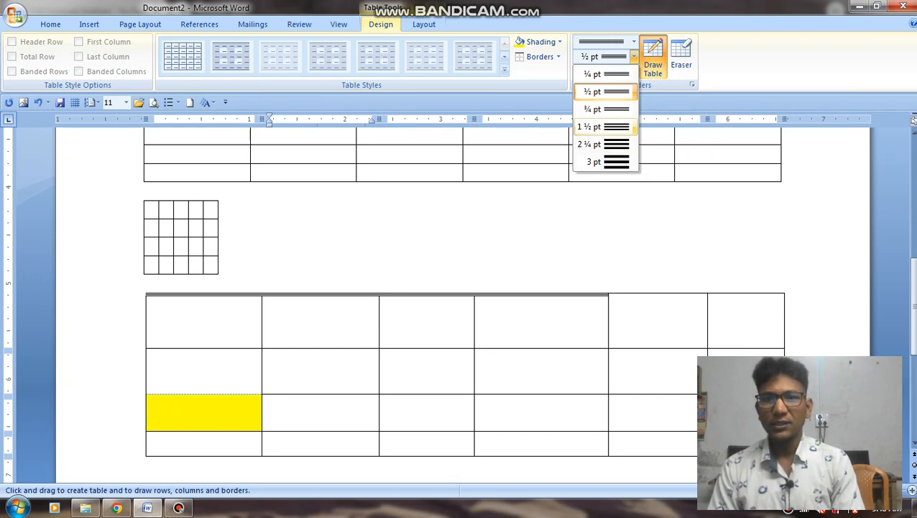
left_click(604, 143)
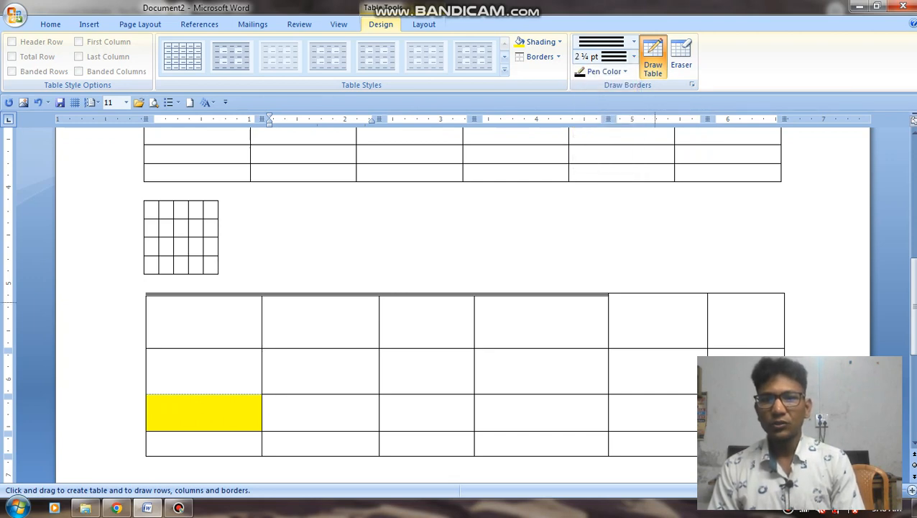
left_click(657, 293)
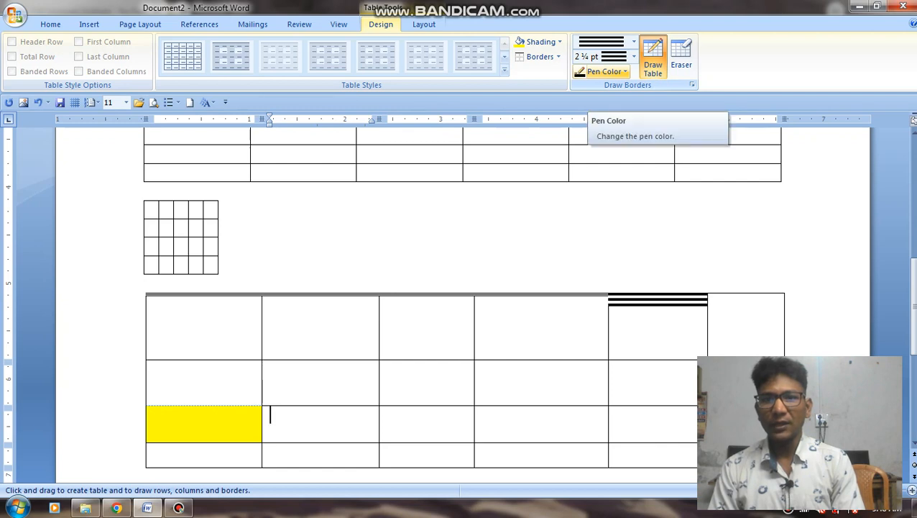
- Set the pen color to green, apply the border to the top of the second row's fourth cell, and leave drawing mode
left_click(604, 71)
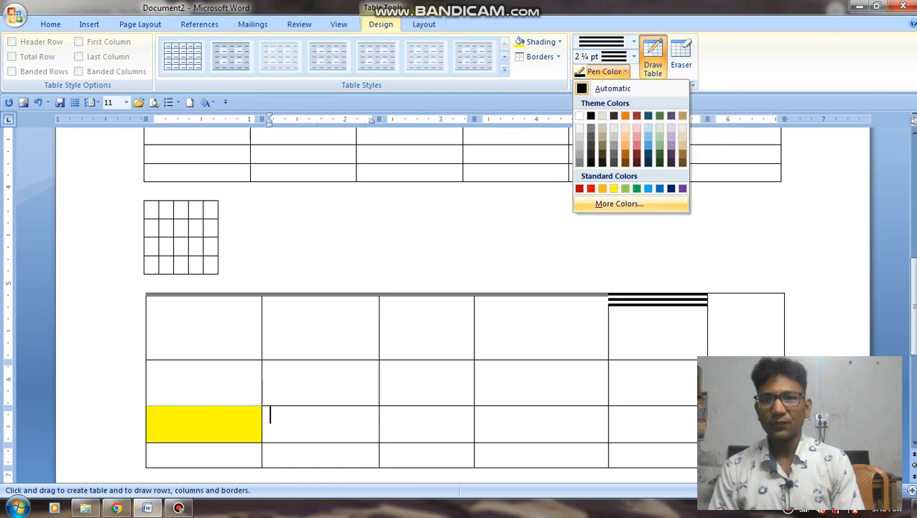
left_click(636, 188)
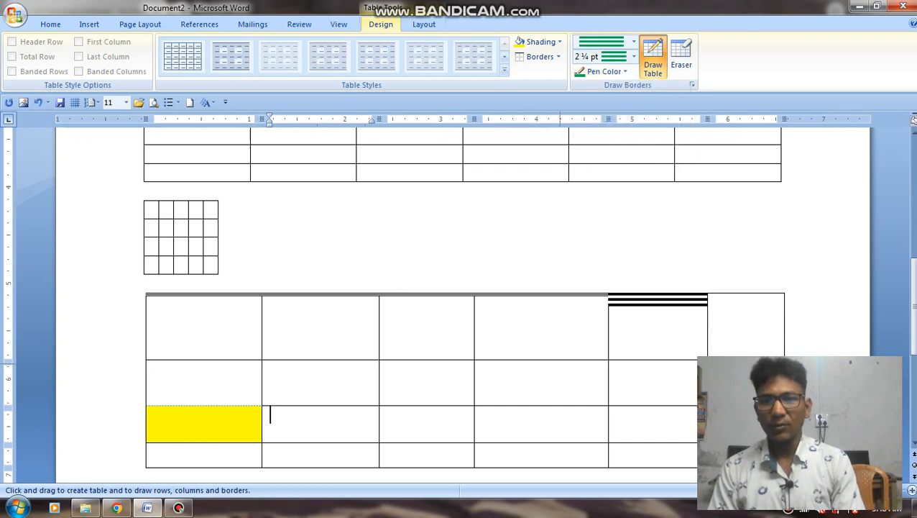
left_click(561, 359)
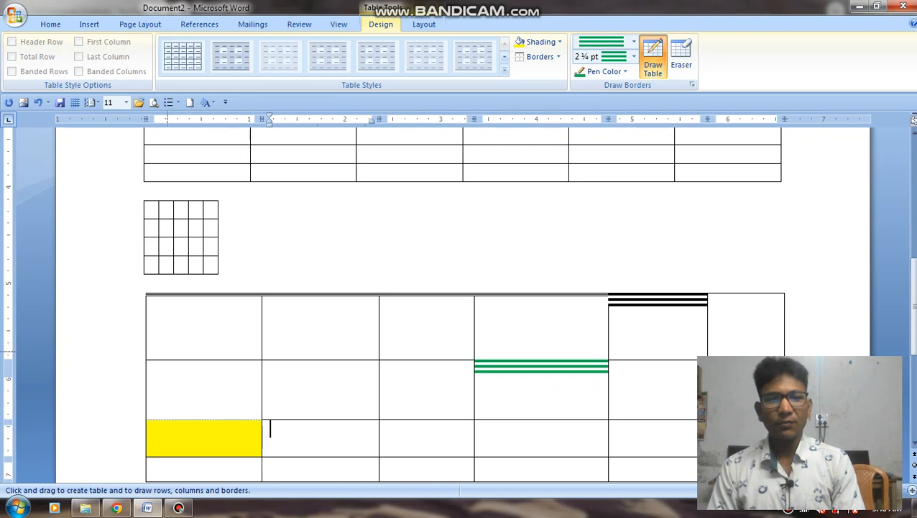
left_click(186, 345)
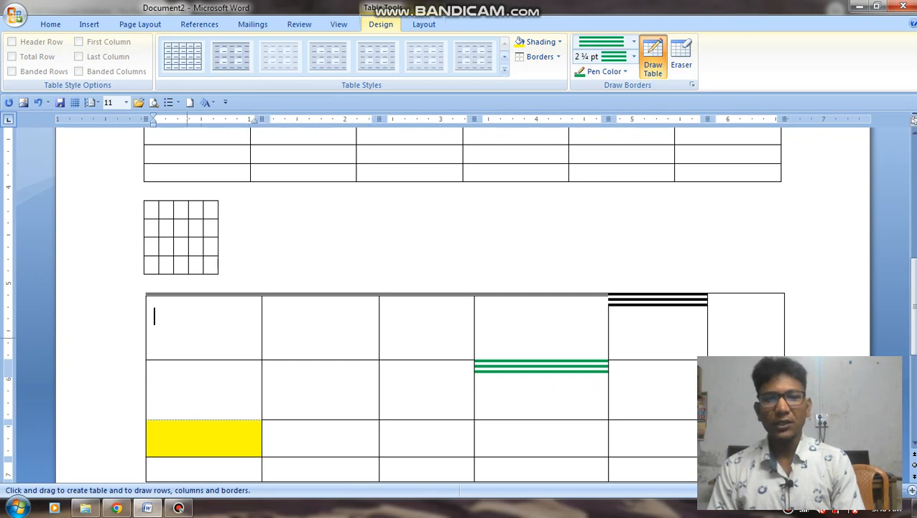
key("Escape")
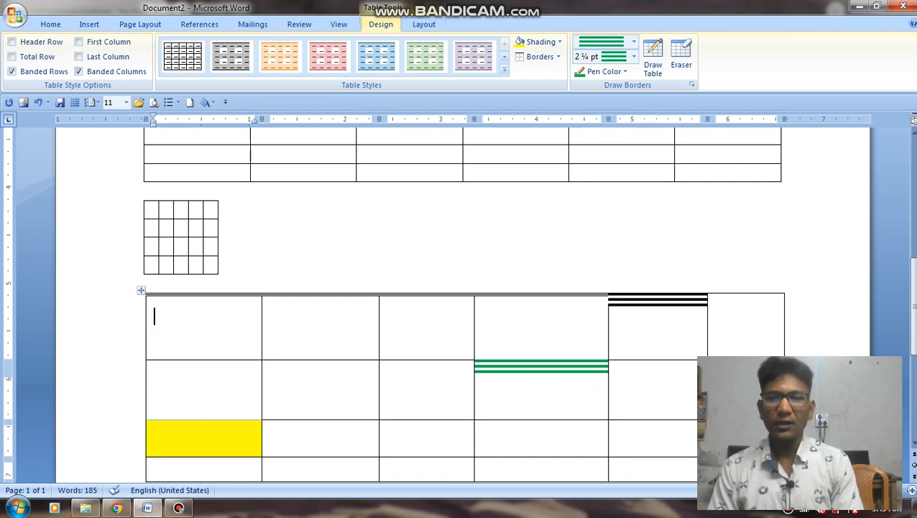
- Erase the entire small table above the hand-drawn table with the Eraser
left_click(653, 58)
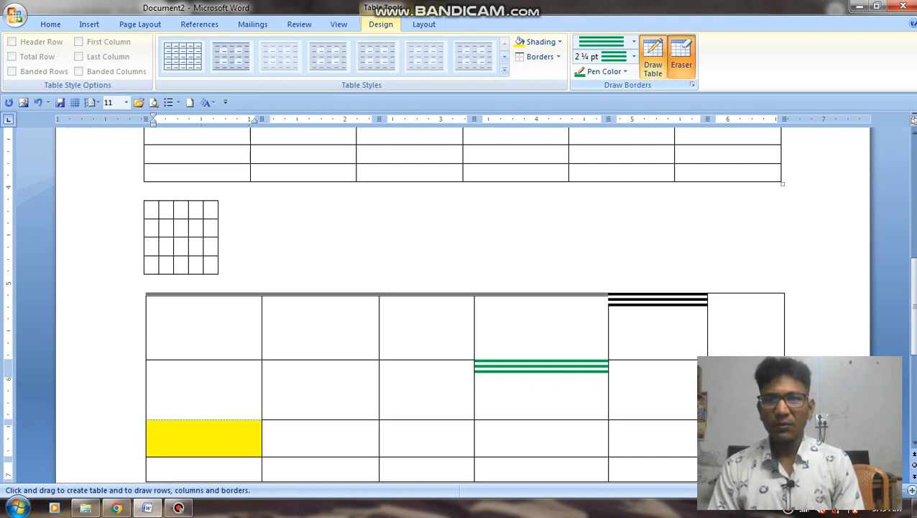
left_click(682, 58)
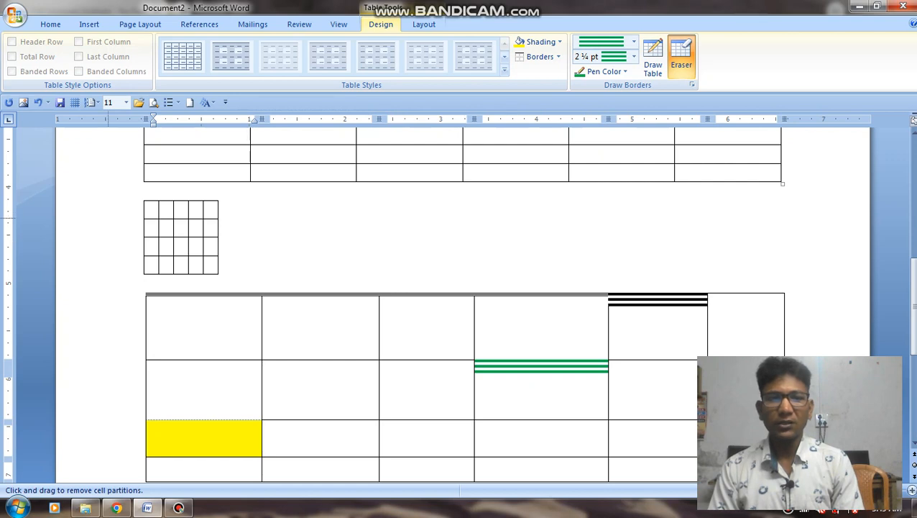
mouse_move(128, 205)
left_mouse_down()
mouse_move(221, 249)
mouse_move(237, 272)
mouse_move(212, 266)
mouse_move(237, 272)
left_mouse_up()
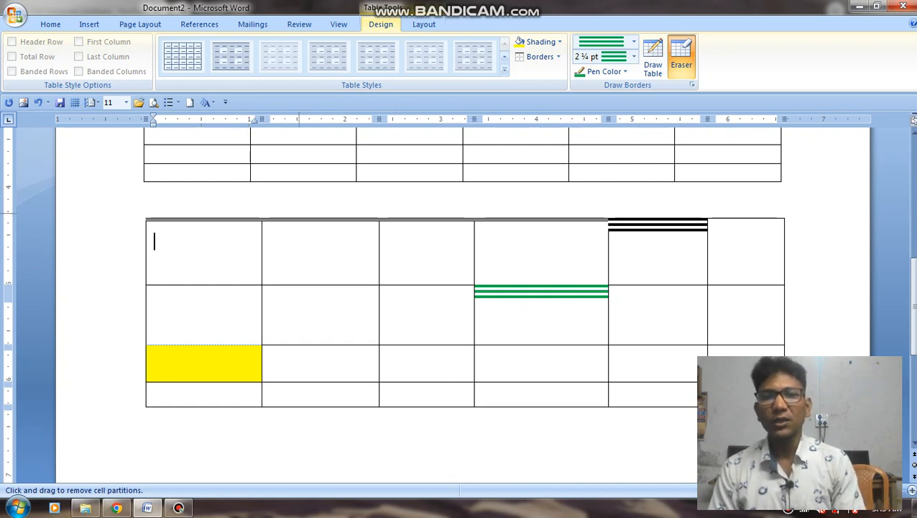
- Select the hand-drawn table's first cell, and extend the selection to its whole column
left_click(424, 24)
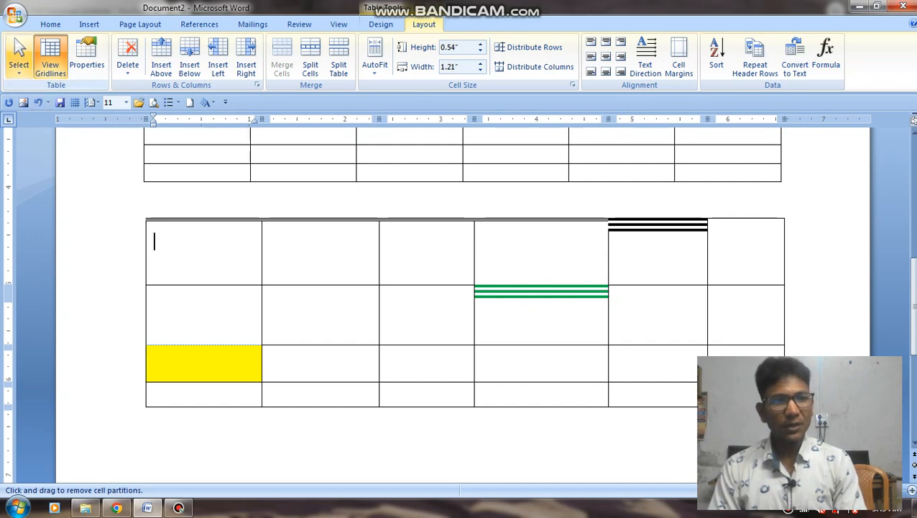
left_click(19, 61)
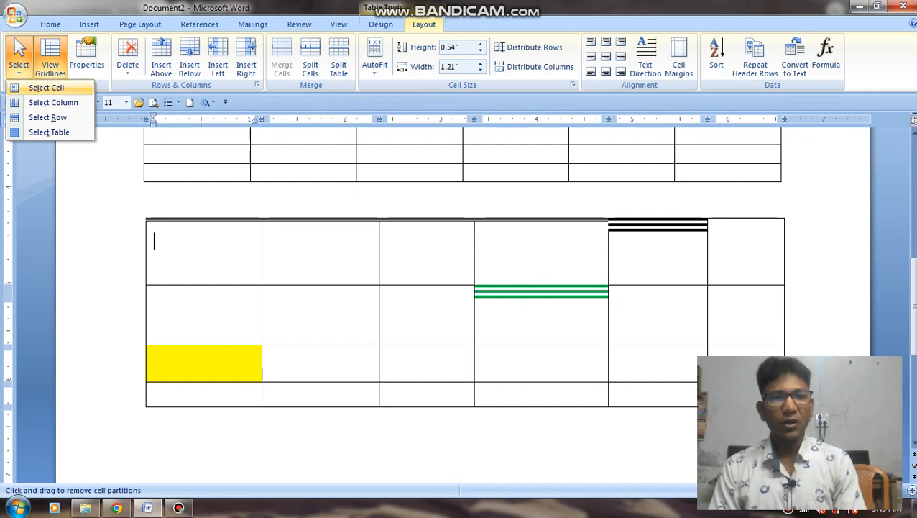
left_click(46, 87)
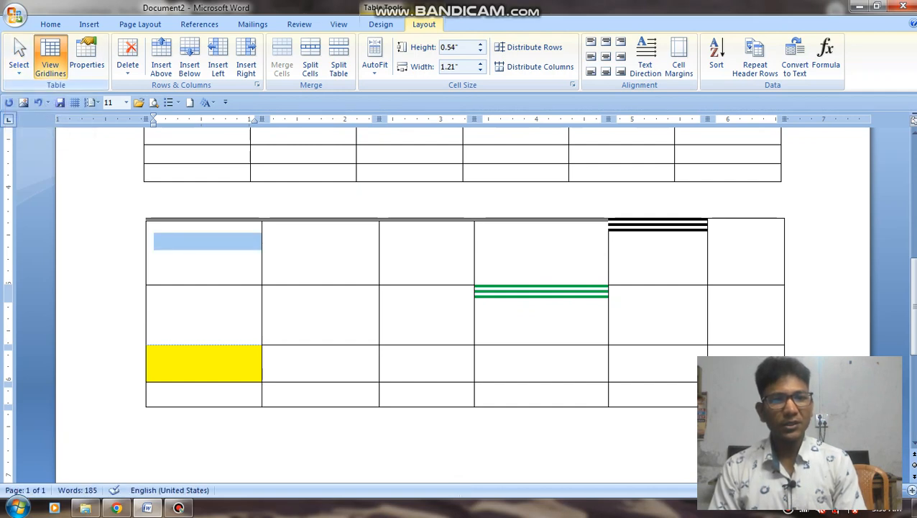
left_click(18, 58)
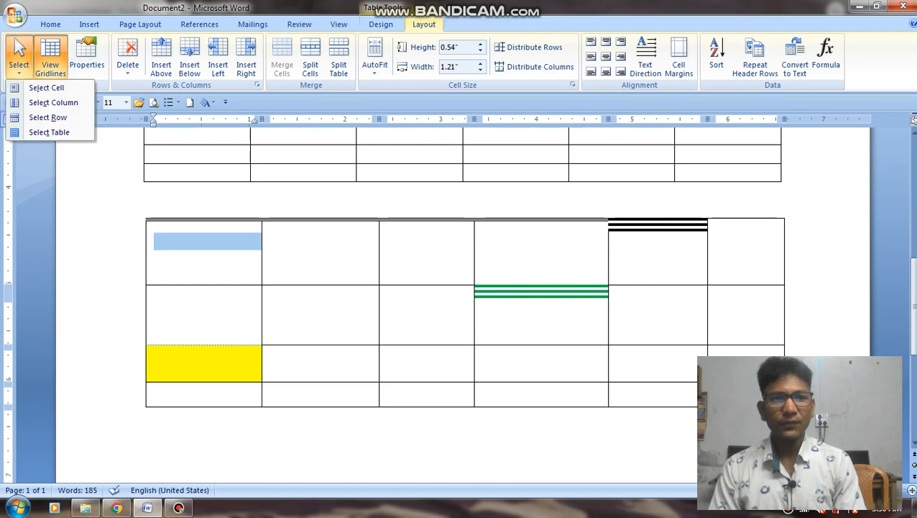
left_click(46, 102)
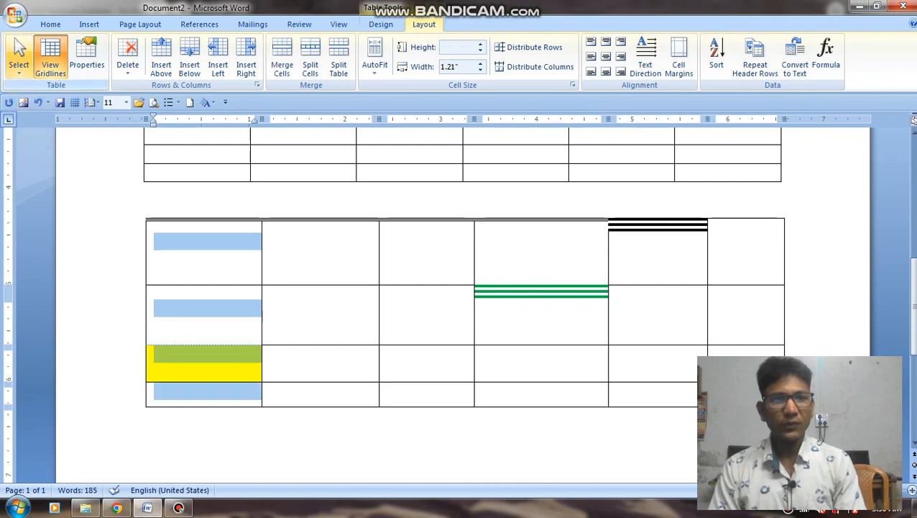
- Select the rows spanned by the selected column, then select the entire table from its first cell and clear the selection
left_click(18, 57)
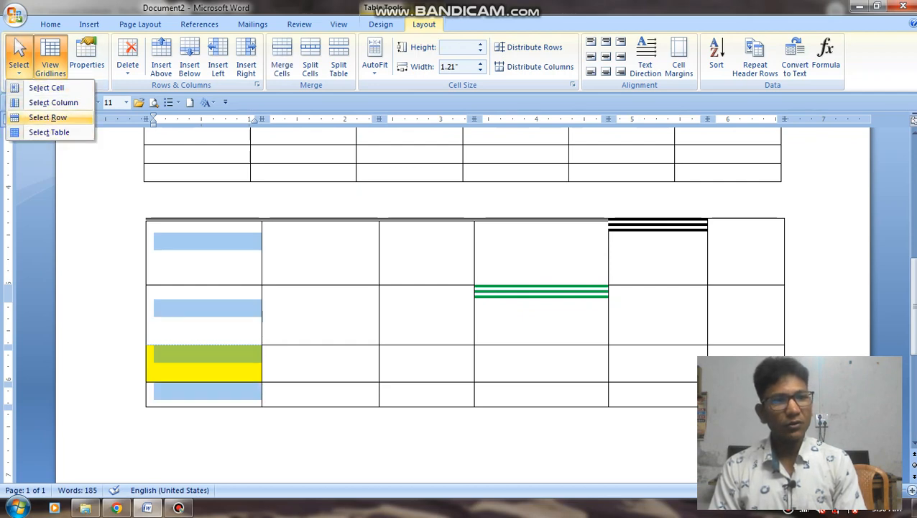
left_click(48, 117)
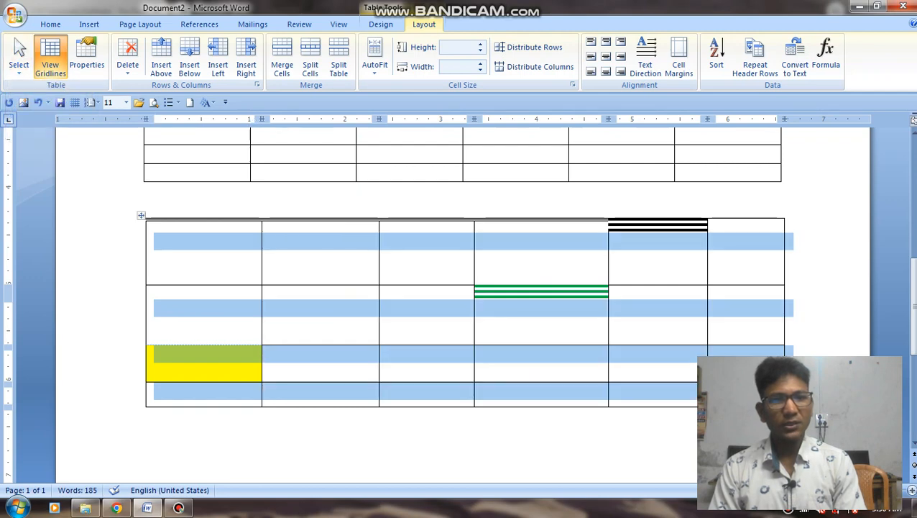
left_click(153, 242)
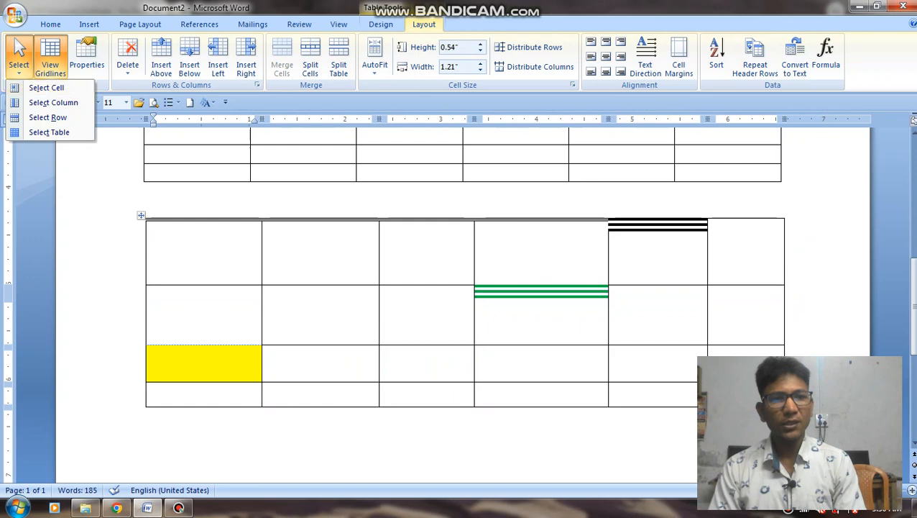
left_click(49, 132)
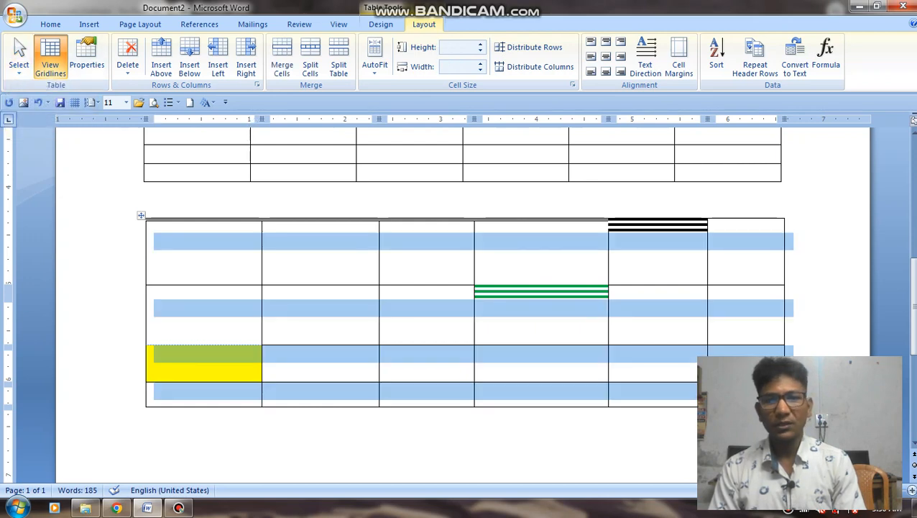
left_click(155, 242)
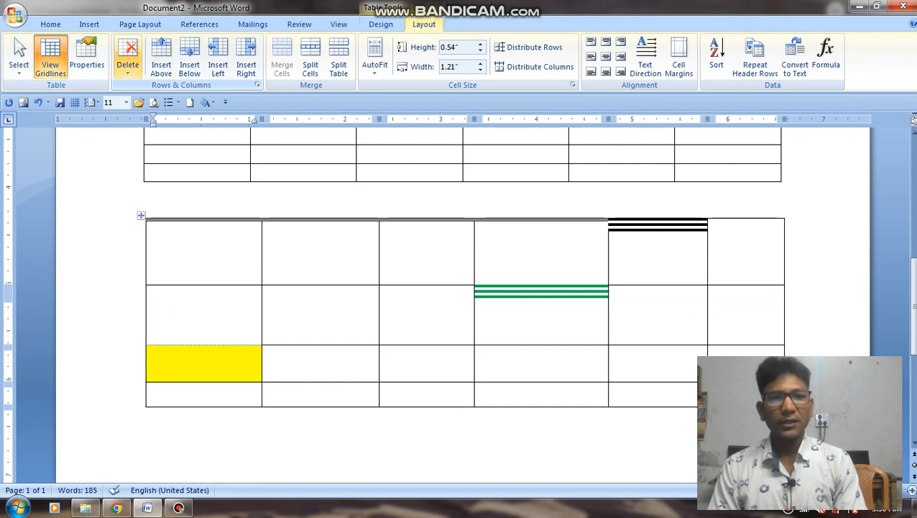
- Delete the fifth cell of the hand-drawn table's first row, shifting the remaining cells left
left_click(617, 242)
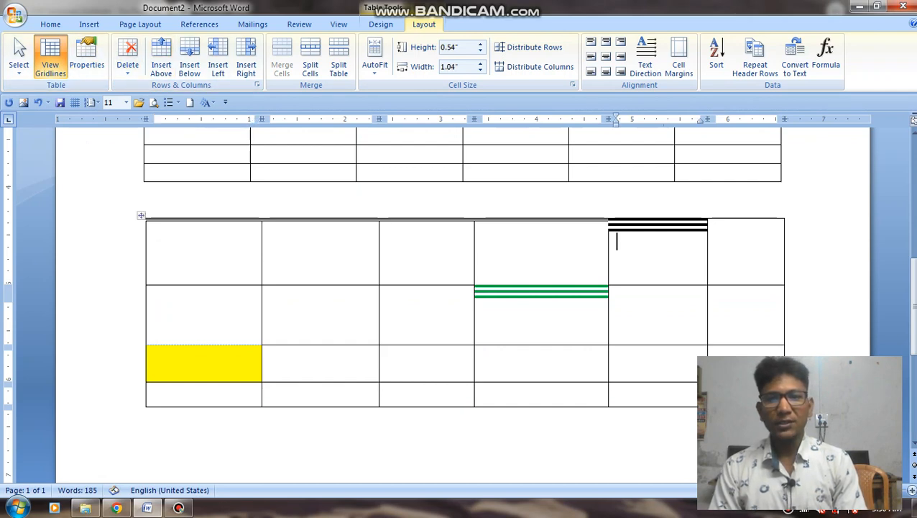
left_click(128, 65)
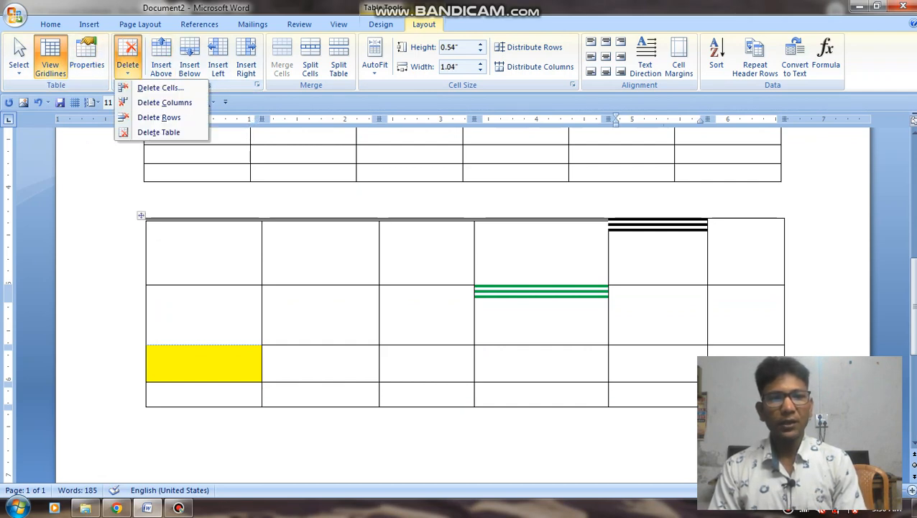
left_click(160, 87)
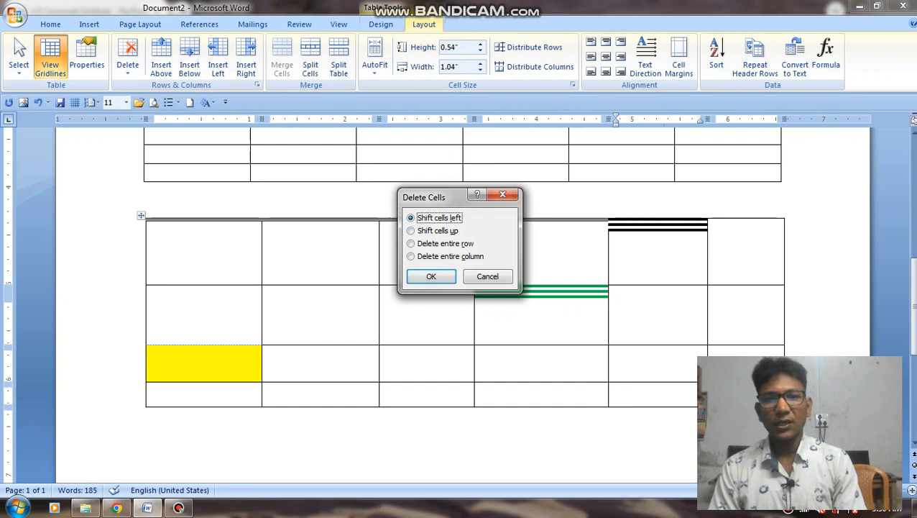
key("Return")
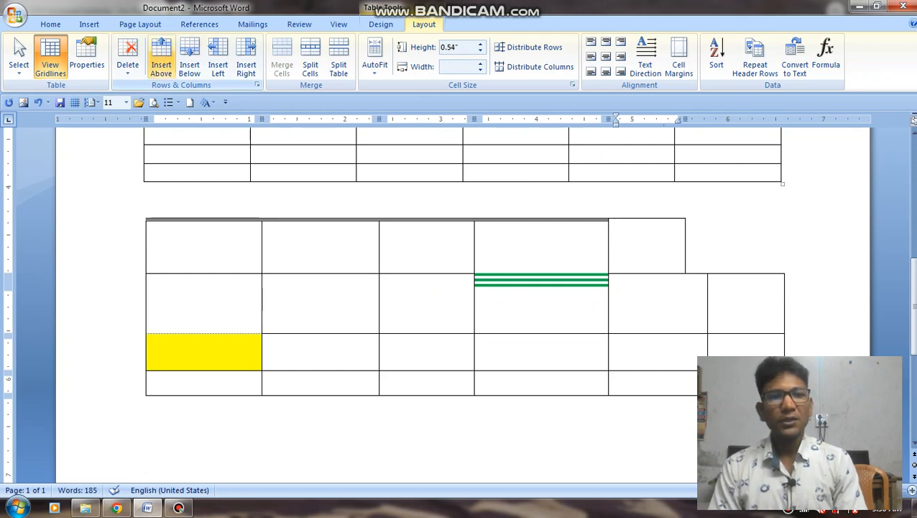
- Insert a new row above the first row of the hand-drawn table
left_click(161, 62)
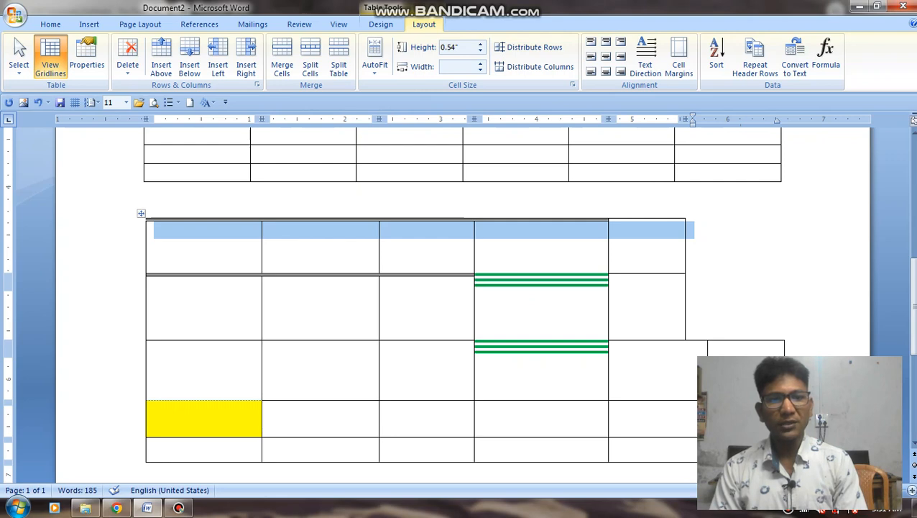
key("F2")
key("Return")
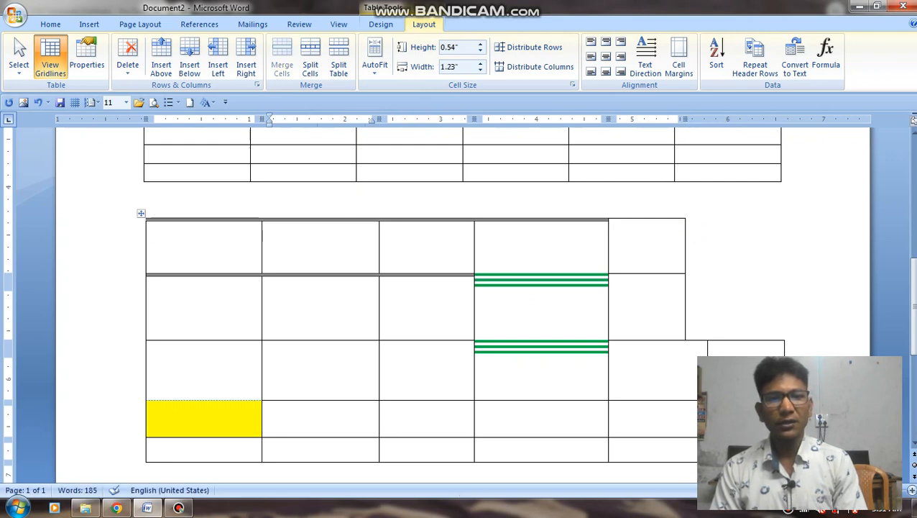
- Merge the first three cells of the hand-drawn table's first row into one cell
left_click_drag(194, 238, 426, 240)
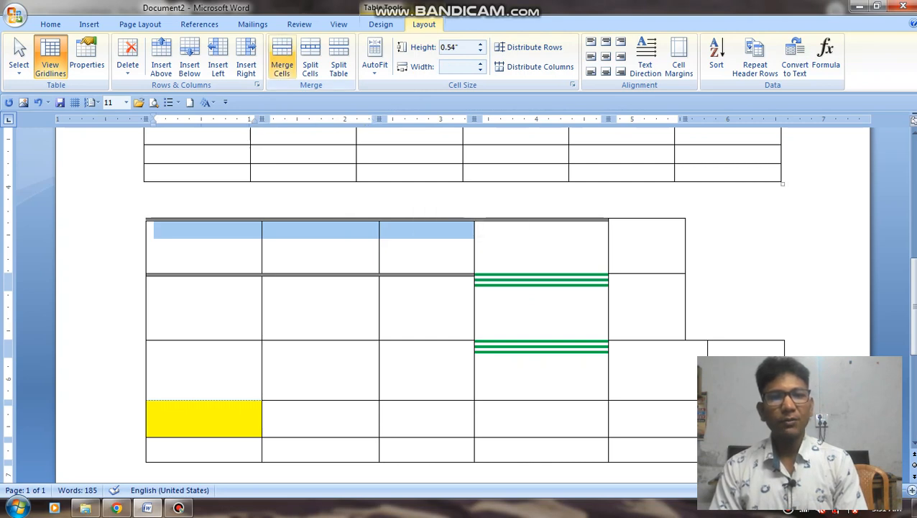
left_click(282, 63)
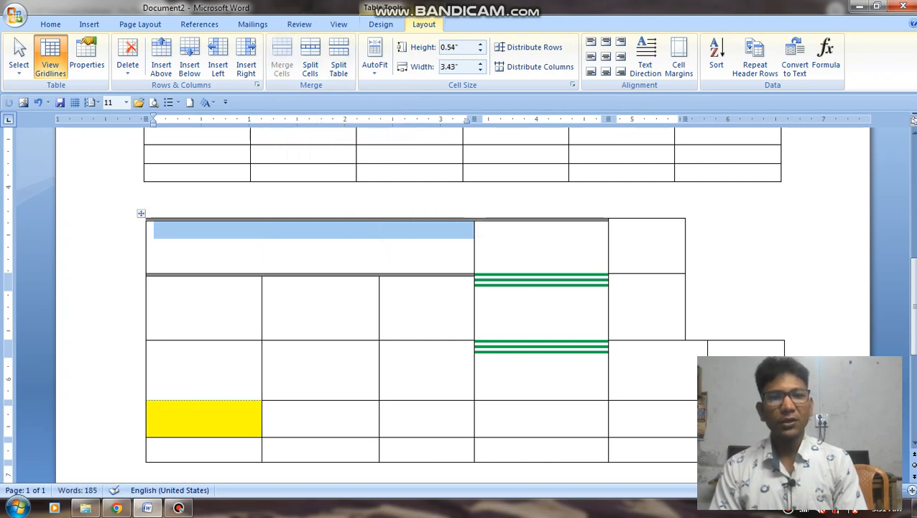
left_click(302, 243)
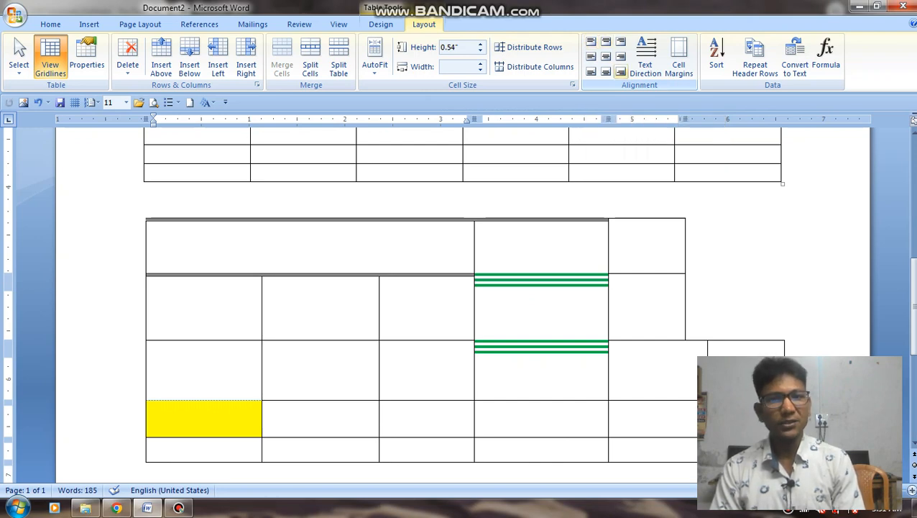
- Rotate the merged cell's text direction to read from bottom to top, and enter 25 in it
left_click(591, 71)
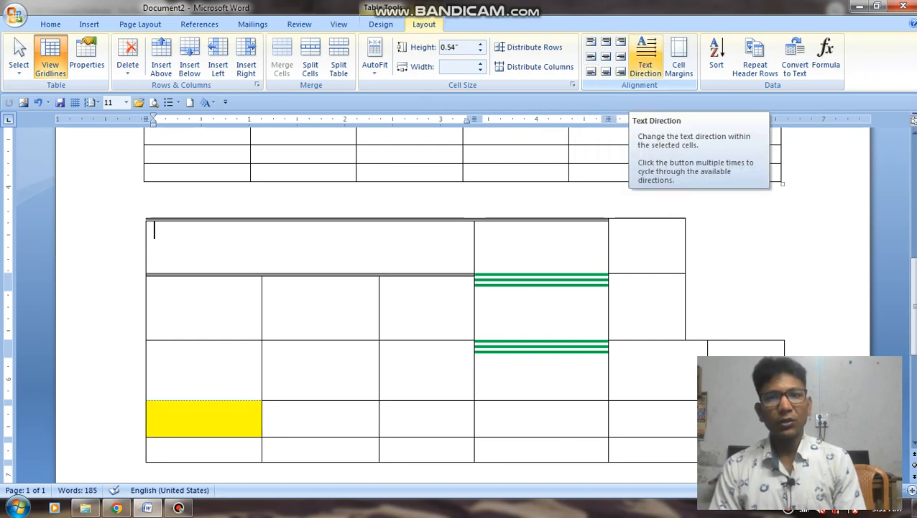
left_click(645, 61)
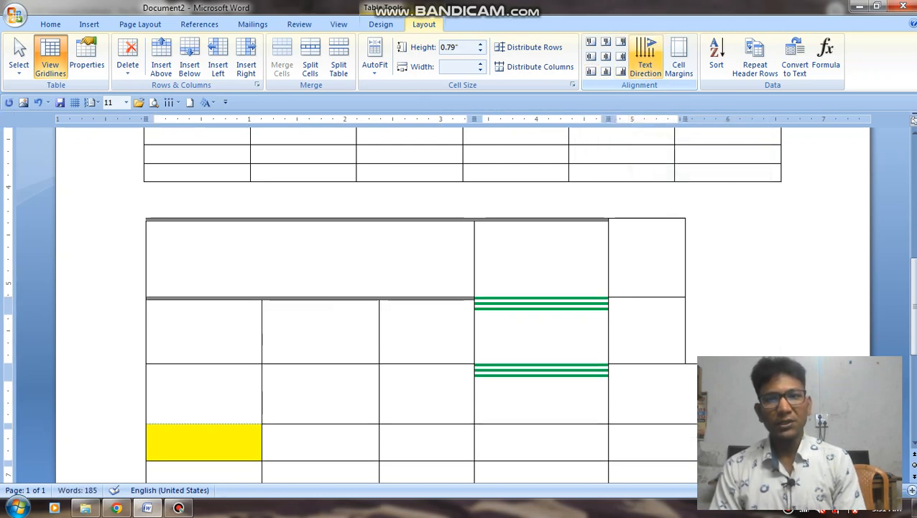
left_click(645, 61)
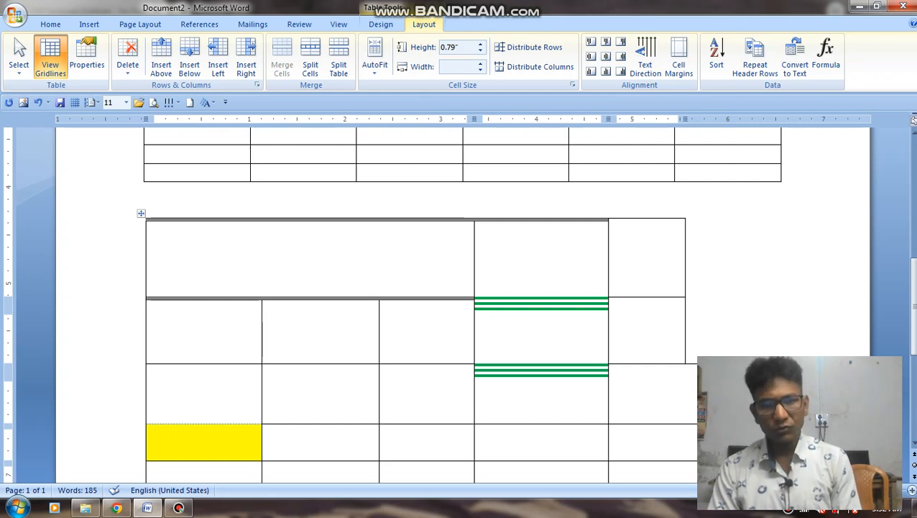
type("25")
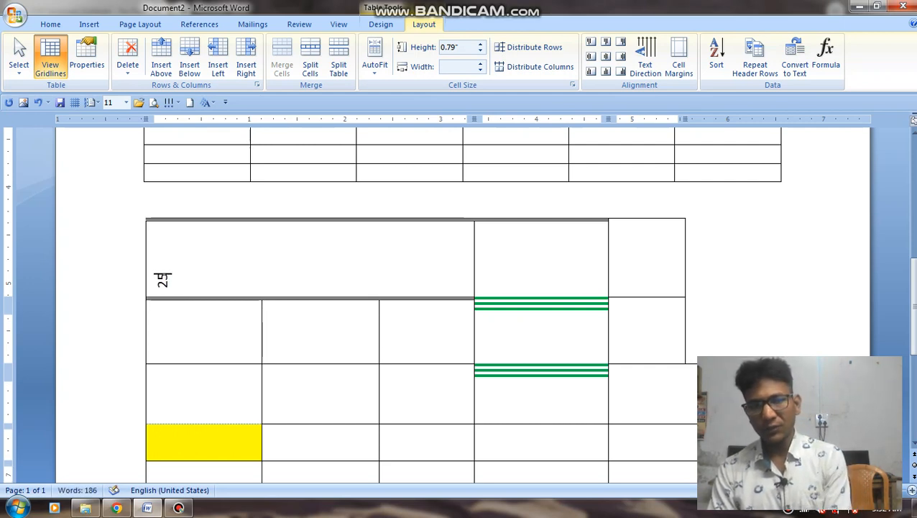
- Enter 25 and 30 in the first two cells of the hand-drawn table's second row
left_click(153, 320)
type("25")
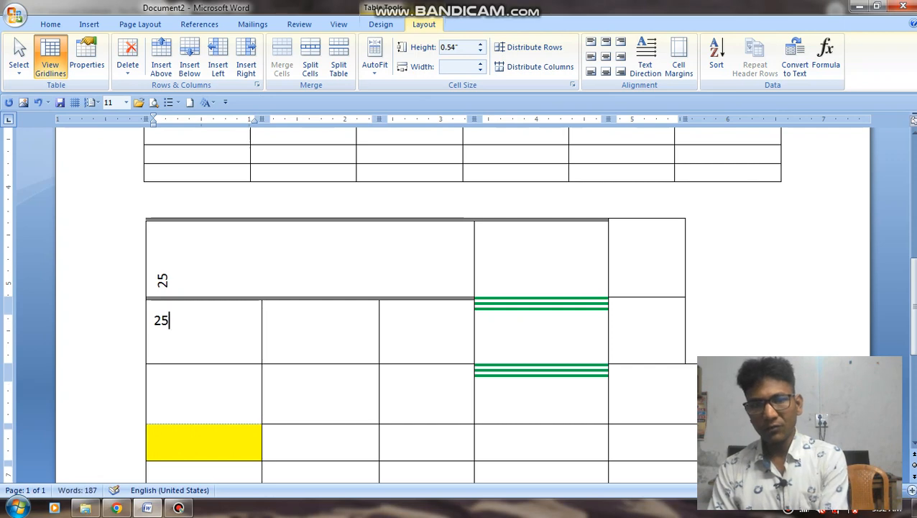
key("Tab")
type("30")
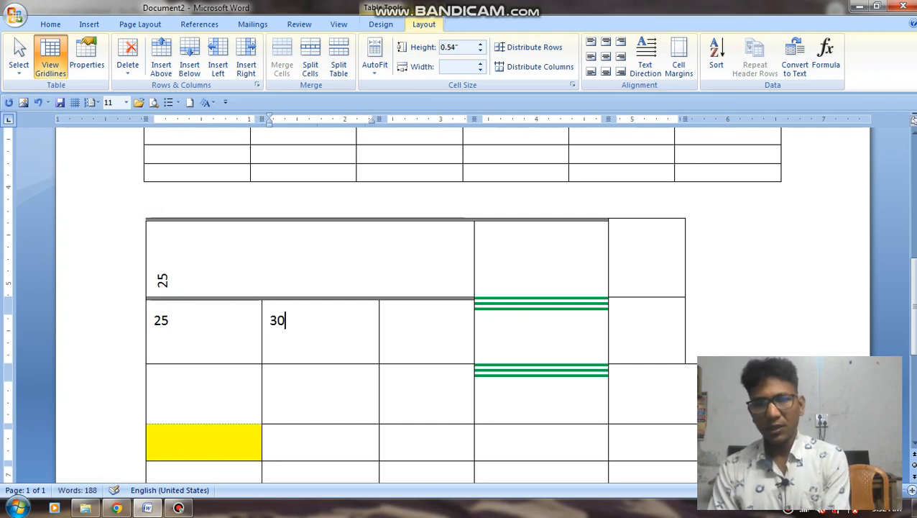
- Insert the formula =SUM(ABOVE) in the third cell of the second row
key("Tab")
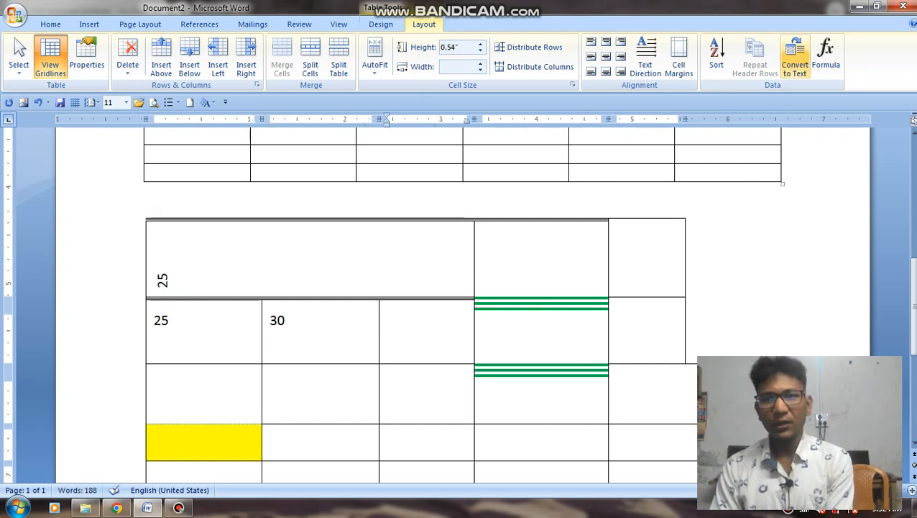
left_click(825, 58)
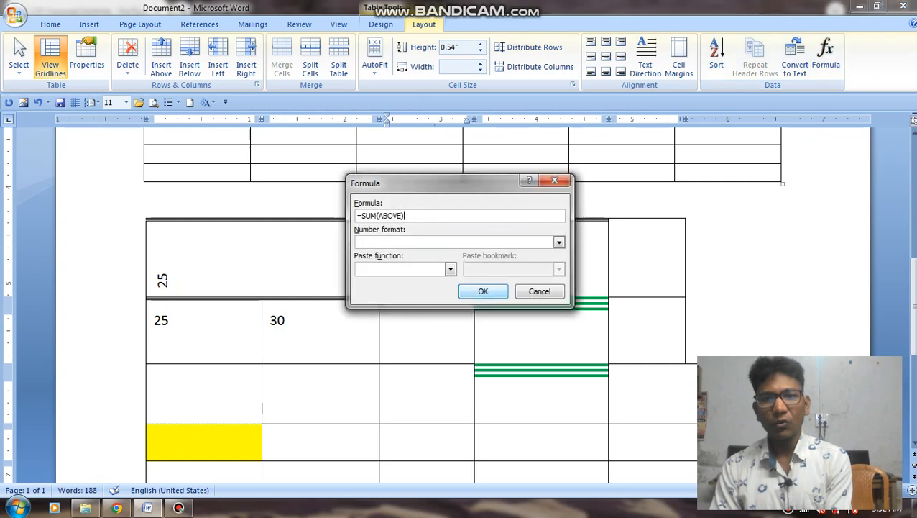
key("Return")
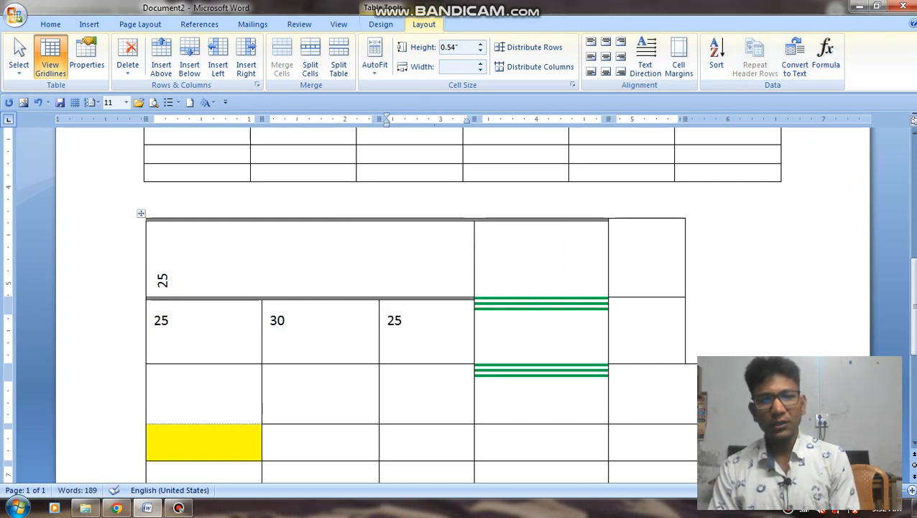
- Delete the formula result from the second row's third cell and the 30 from its second cell
left_click(287, 320)
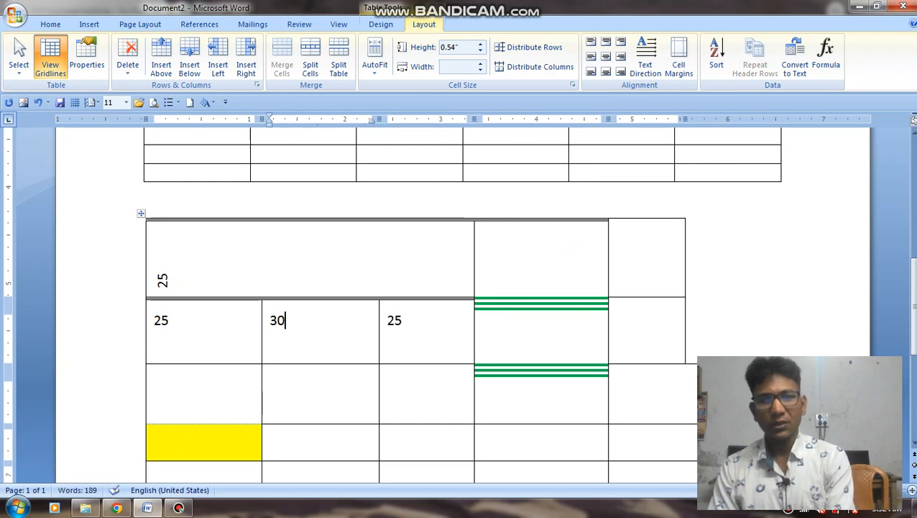
key("BackSpace")
key("BackSpace")
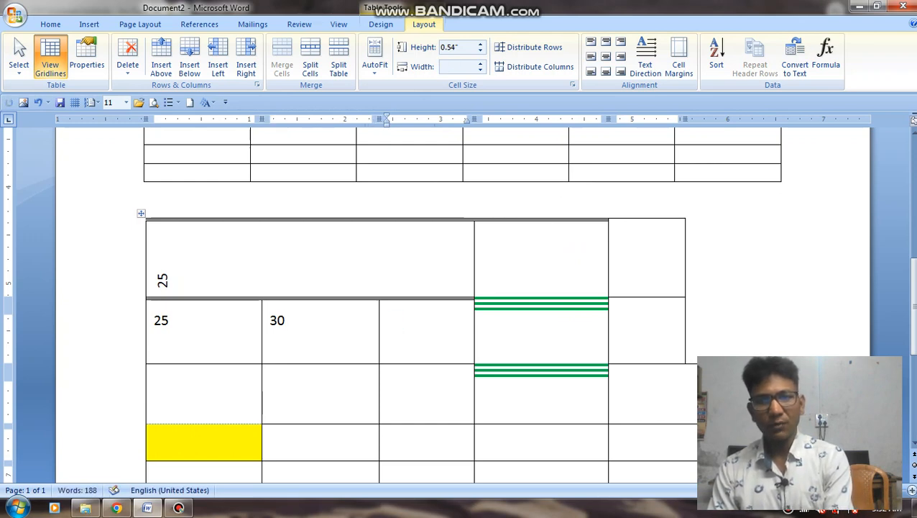
left_click(277, 319)
key("Right")
key("BackSpace")
key("BackSpace")
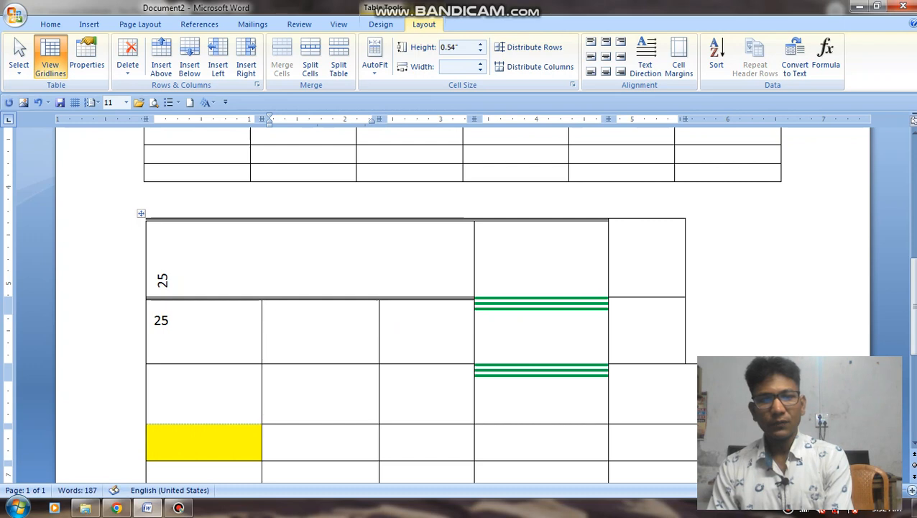
- Re-enter 25 in the second row's first cell, and clear the rotated number from the merged cell above
key("Left")
key("BackSpace")
key("BackSpace")
type("25")
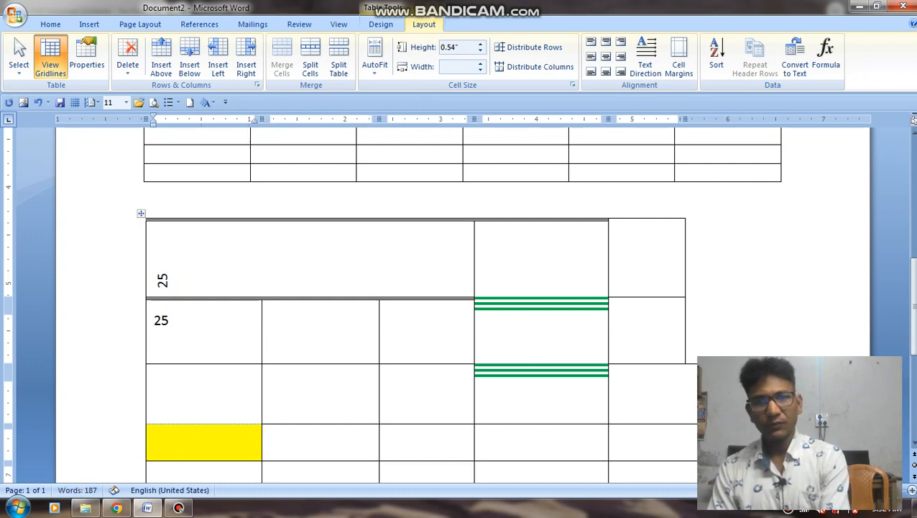
left_click(162, 288)
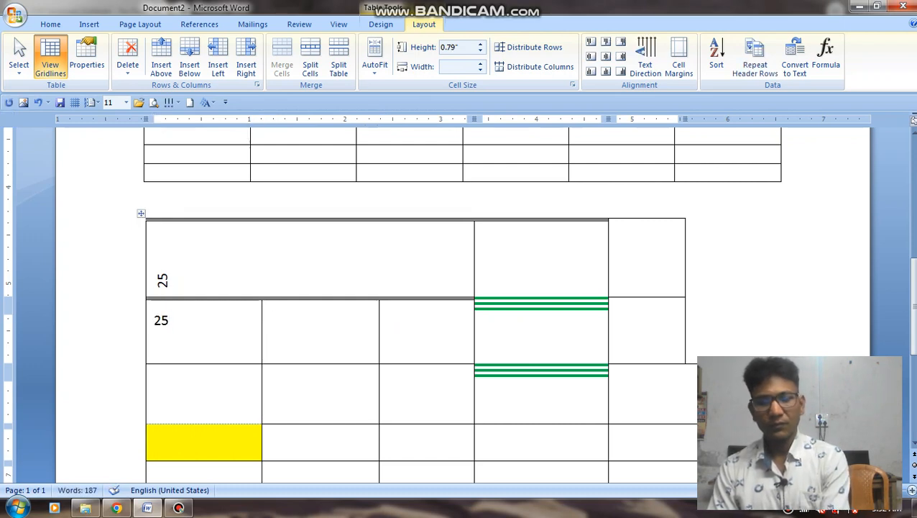
key("BackSpace")
key("BackSpace")
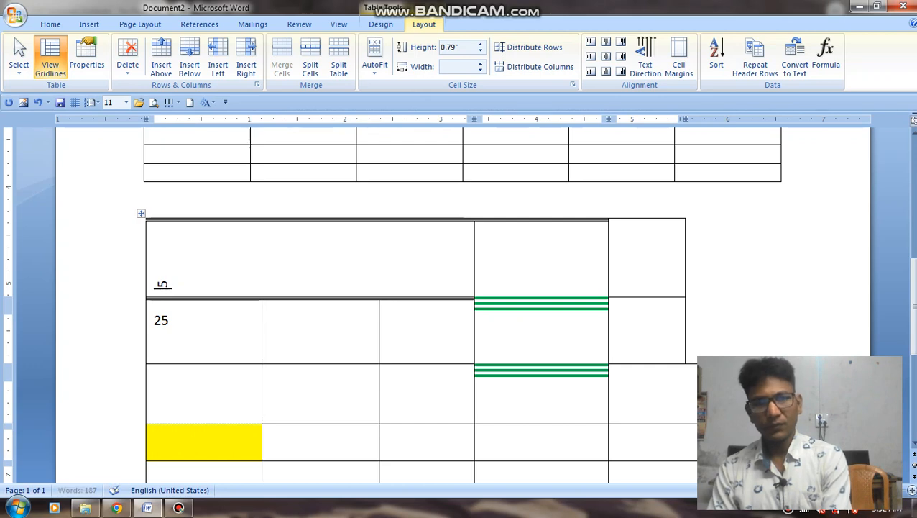
- Enter 30 in the second row's second cell, and total the row in its third cell with the formula =SUM(LEFT)
left_click(272, 320)
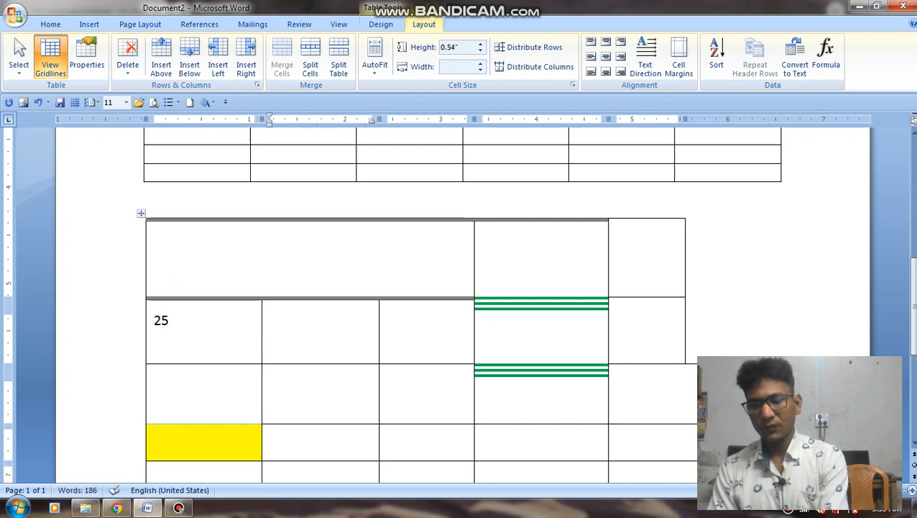
type("30")
left_click(402, 323)
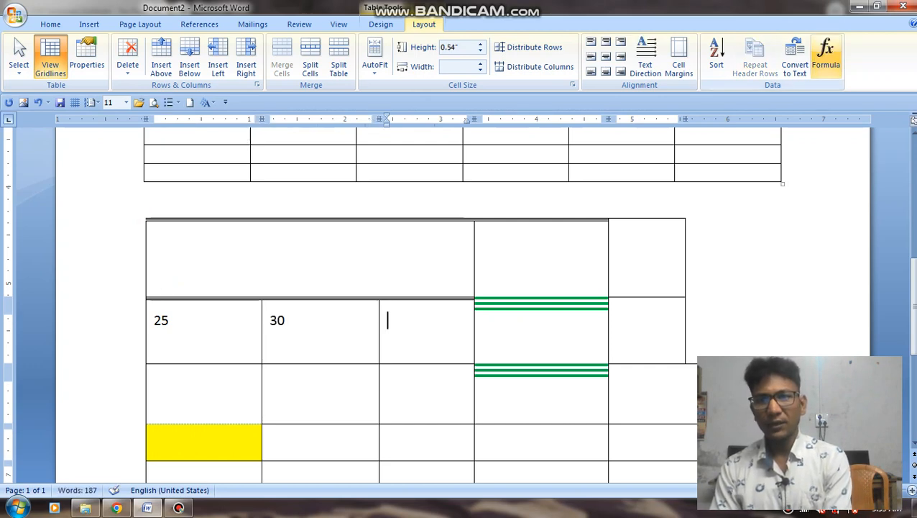
left_click(825, 58)
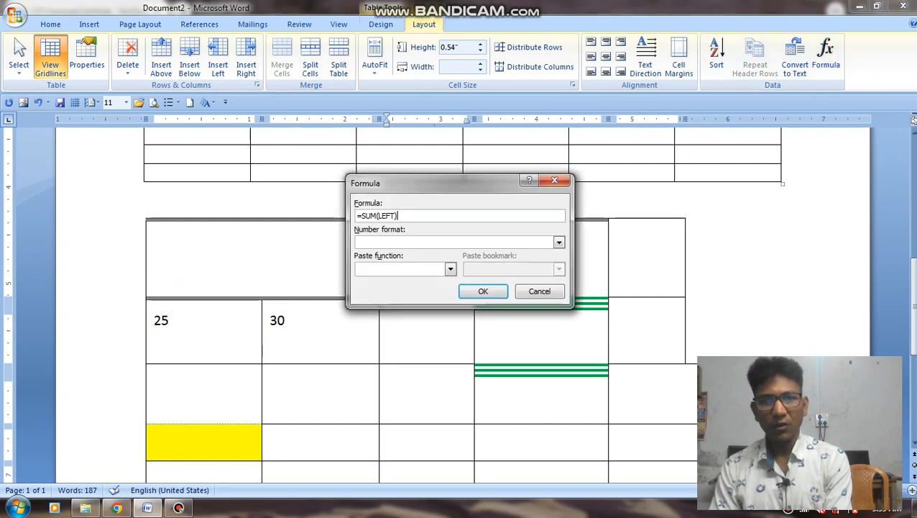
key("Return")
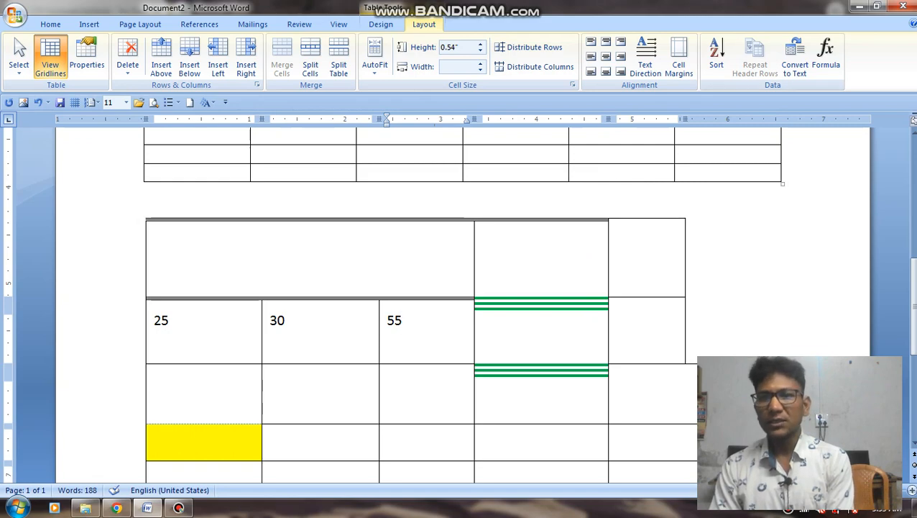
- Minimize the Word document to show the YouTube channel page in the browser
left_click(859, 7)
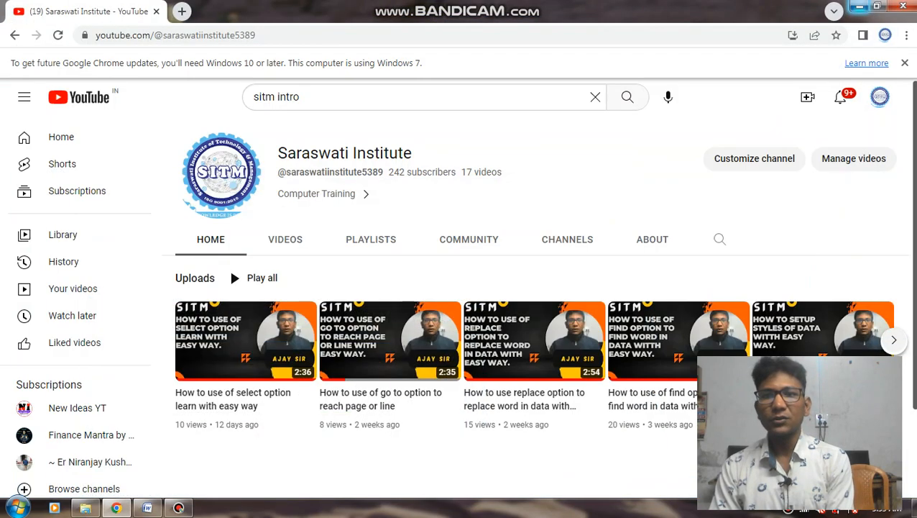